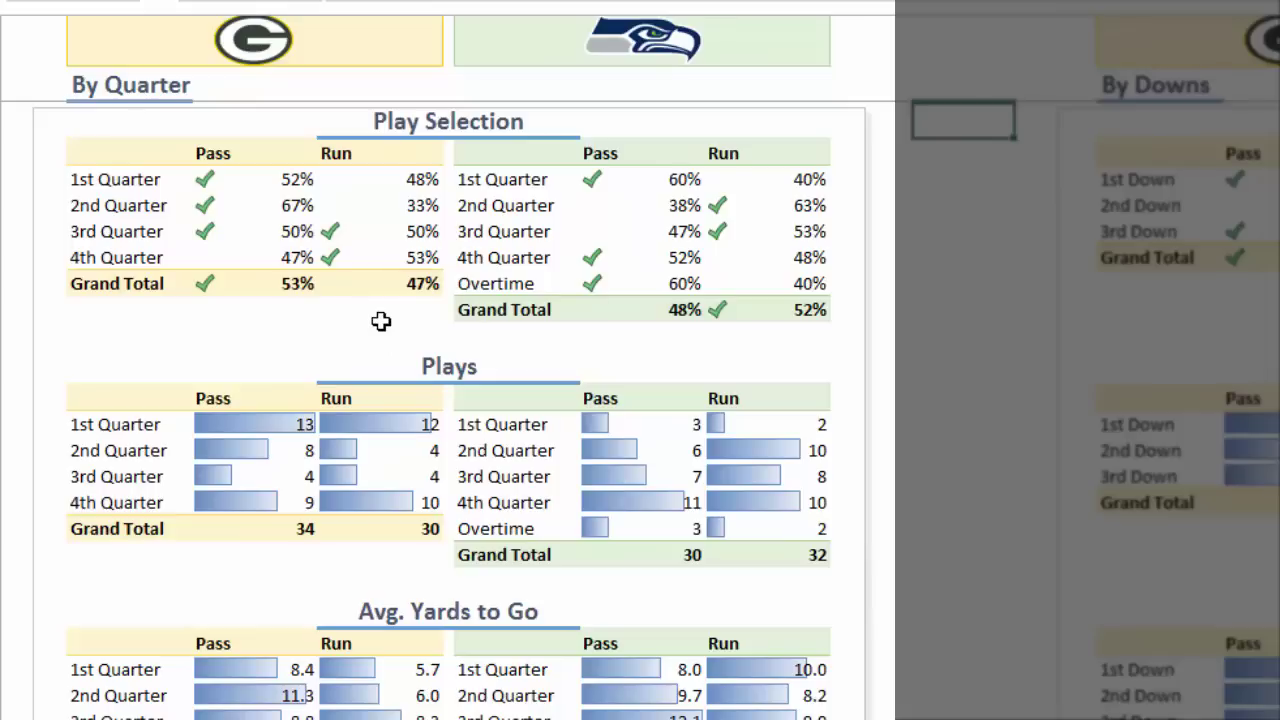
Step: Compare both teams' pass and run figures by quarter for play selection, plays, average yards to go and total yards
{"action": "mouse_move", "coordinate": [677, 183]}
{"action": "mouse_move", "coordinate": [815, 229]}
{"action": "mouse_move", "coordinate": [740, 261]}
{"action": "scroll", "coordinate": [895, 266], "scroll_direction": "down", "scroll_amount": 1}
{"action": "scroll", "coordinate": [895, 266], "scroll_direction": "down", "scroll_amount": 2}
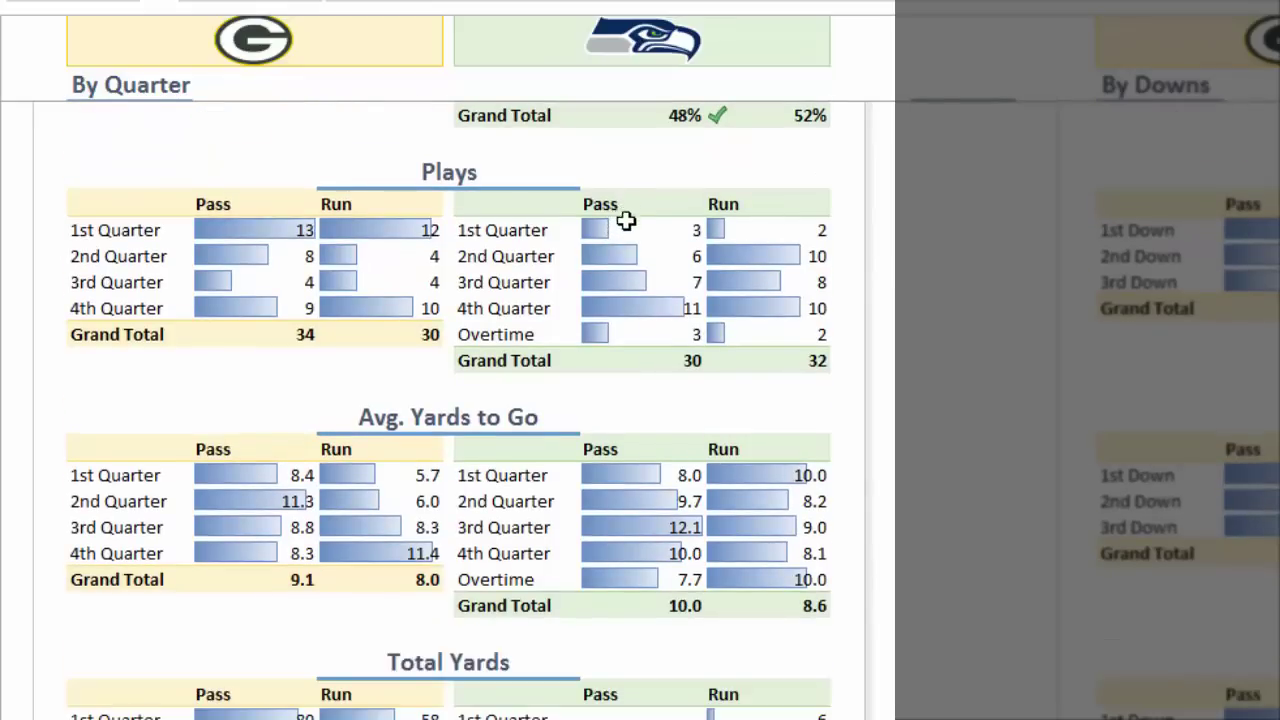
{"action": "mouse_move", "coordinate": [619, 206]}
{"action": "left_mouse_down"}
{"action": "mouse_move", "coordinate": [597, 205]}
{"action": "mouse_move", "coordinate": [677, 303]}
{"action": "left_mouse_up"}
{"action": "mouse_move", "coordinate": [306, 220]}
{"action": "left_mouse_down"}
{"action": "mouse_move", "coordinate": [286, 258]}
{"action": "mouse_move", "coordinate": [305, 318]}
{"action": "left_mouse_up"}
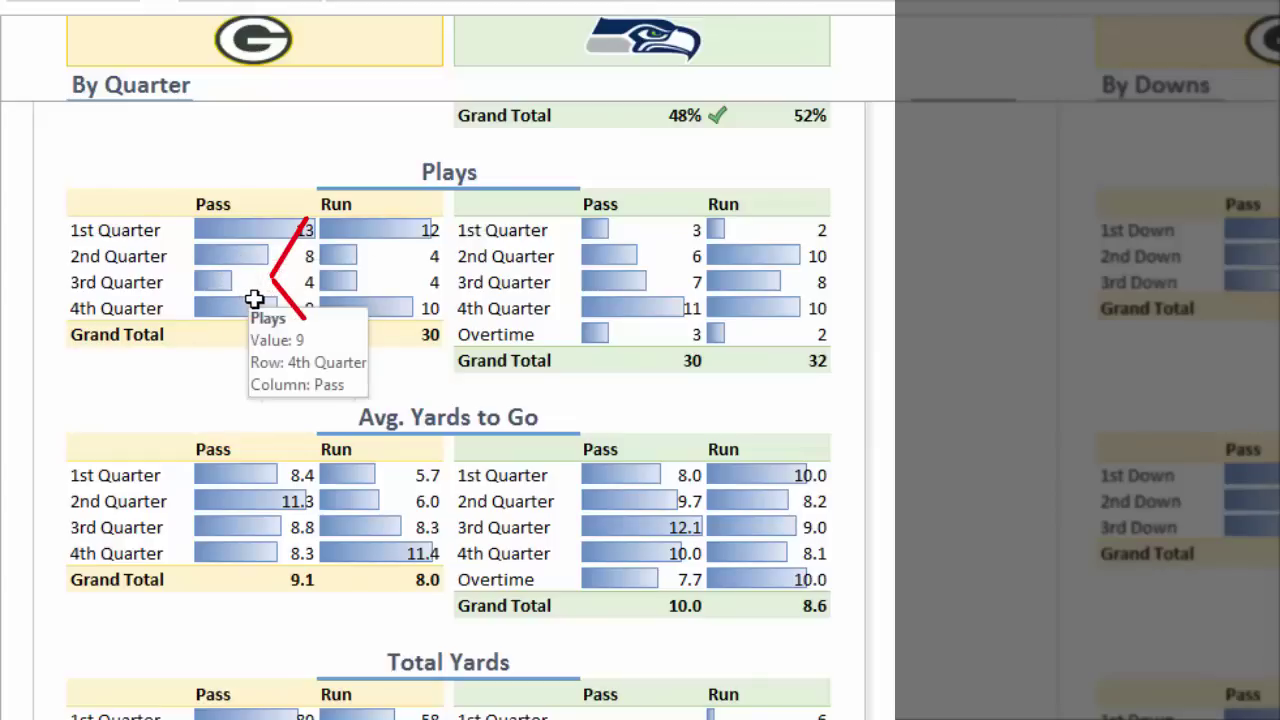
{"action": "left_click", "coordinate": [904, 282]}
{"action": "scroll", "coordinate": [905, 280], "scroll_direction": "down", "scroll_amount": 3}
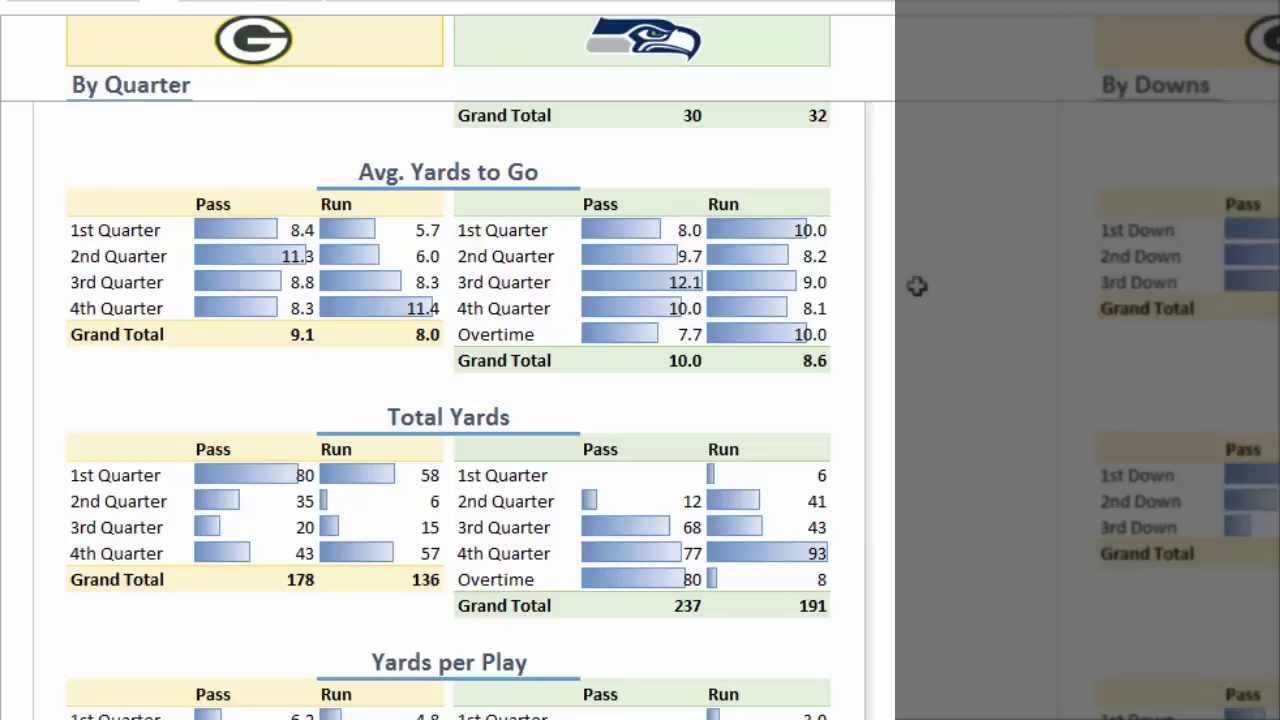
{"action": "scroll", "coordinate": [917, 286], "scroll_direction": "down", "scroll_amount": 3}
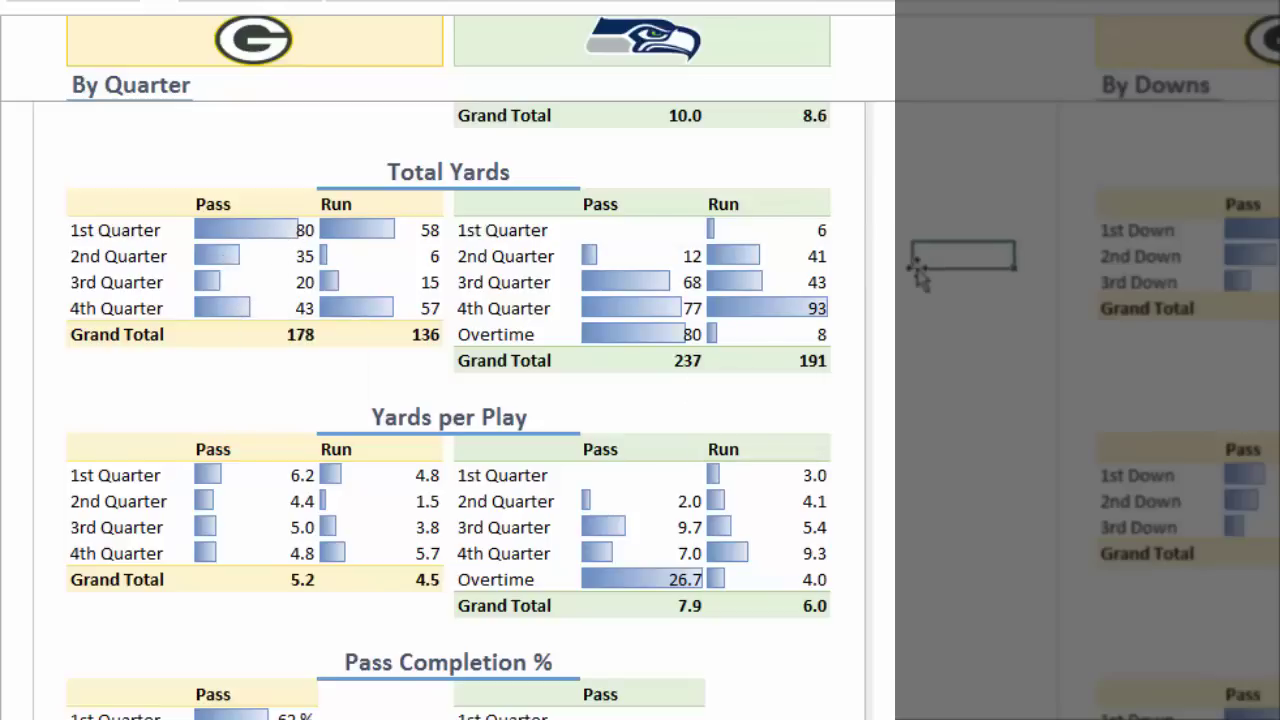
{"action": "scroll", "coordinate": [918, 268], "scroll_direction": "down", "scroll_amount": 3}
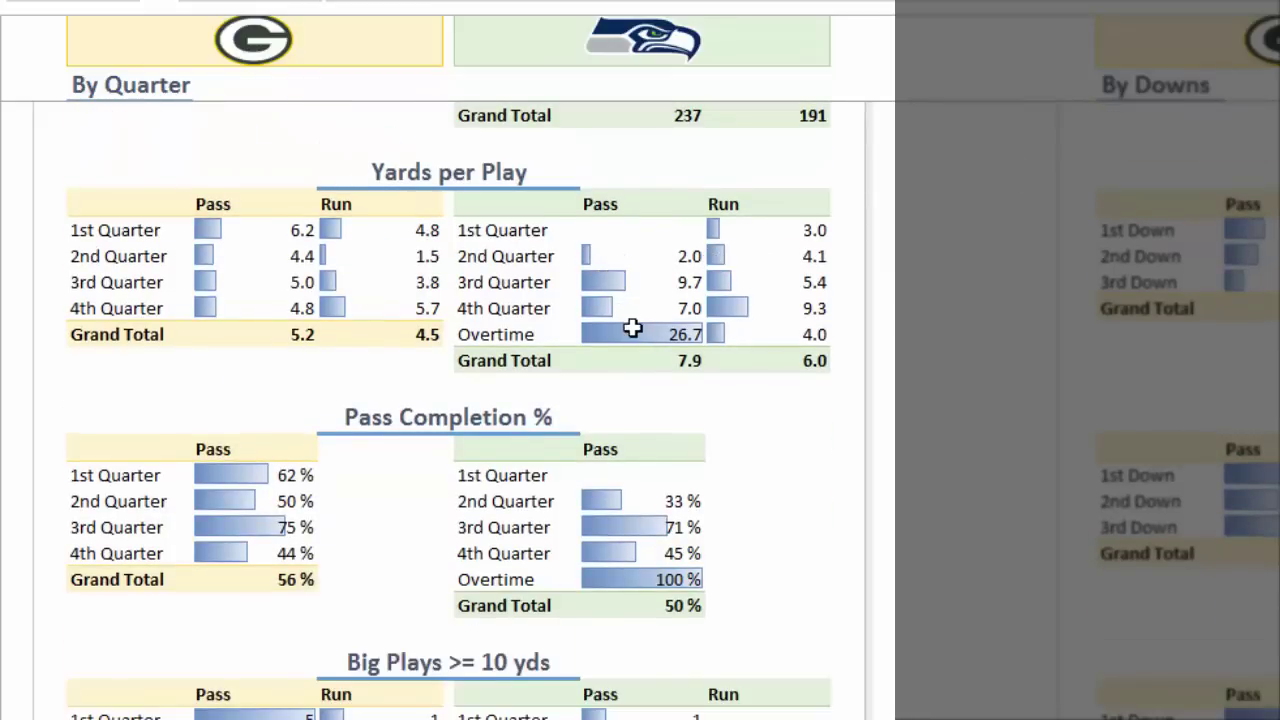
Step: Examine the by-quarter yards per play, pass completion and big plays of 10 or more yards for both teams
{"action": "left_click", "coordinate": [634, 334]}
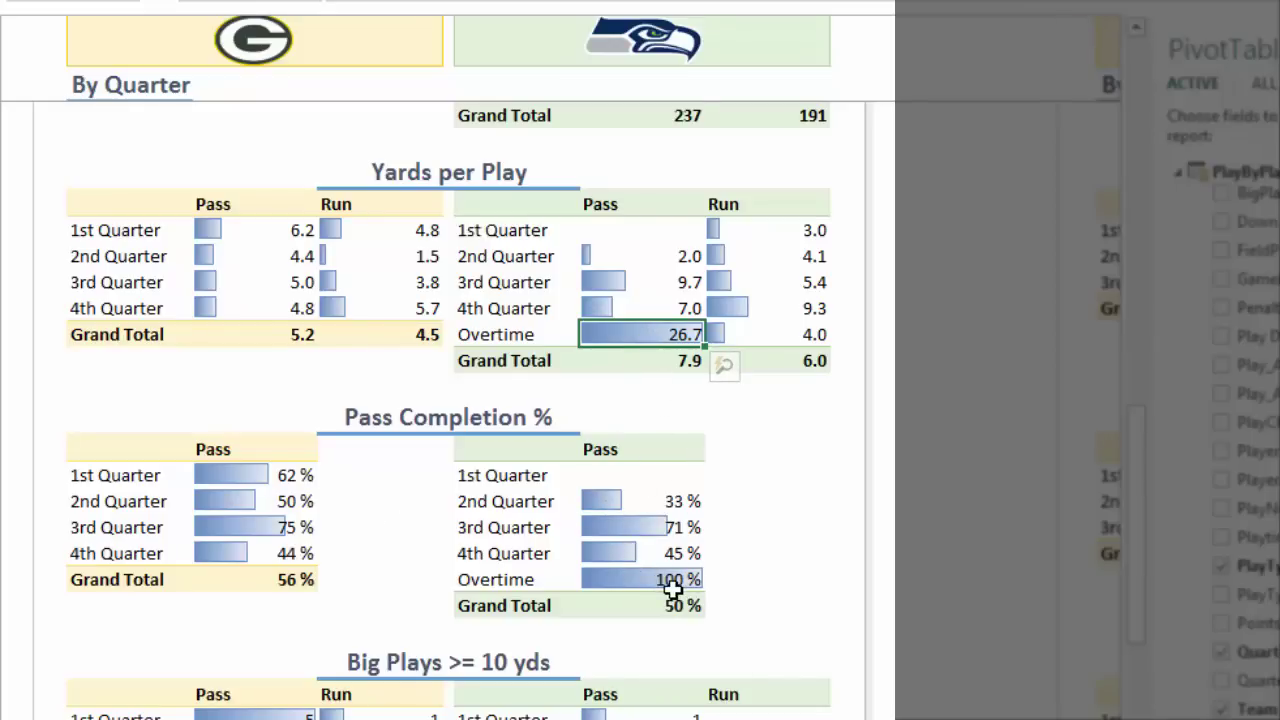
{"action": "left_click", "coordinate": [930, 339]}
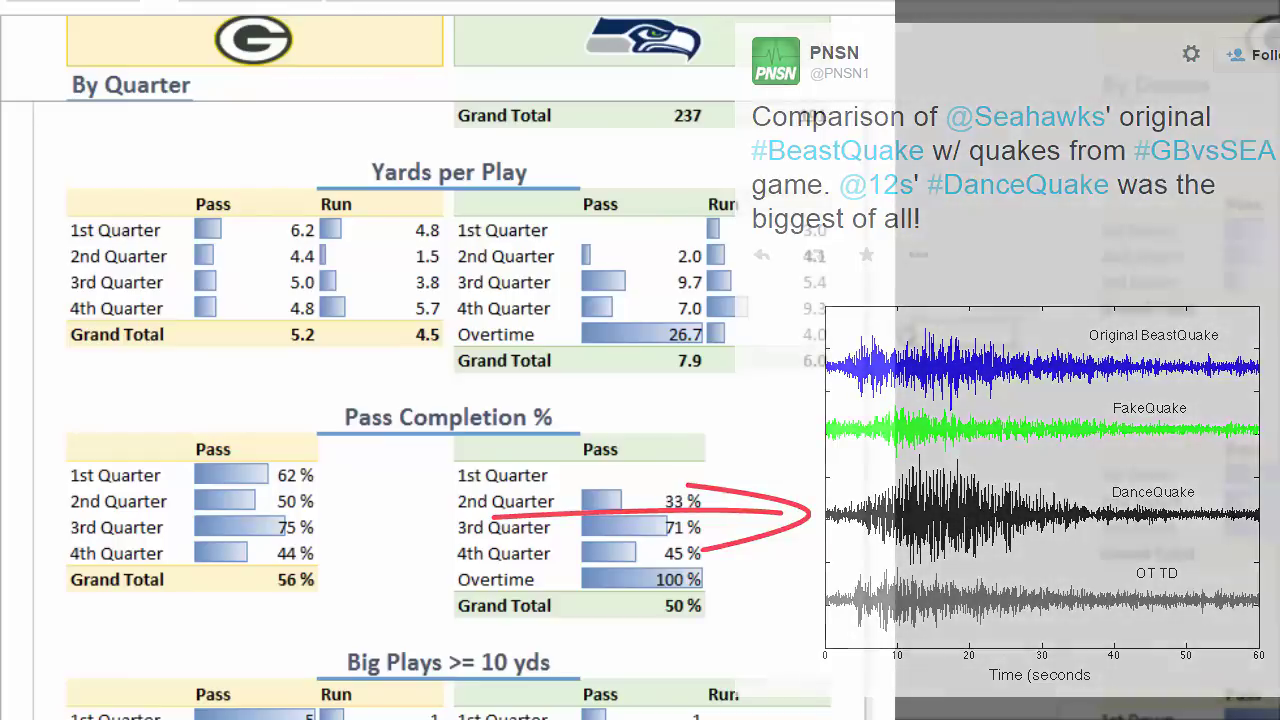
{"action": "scroll", "coordinate": [906, 336], "scroll_direction": "down", "scroll_amount": 5}
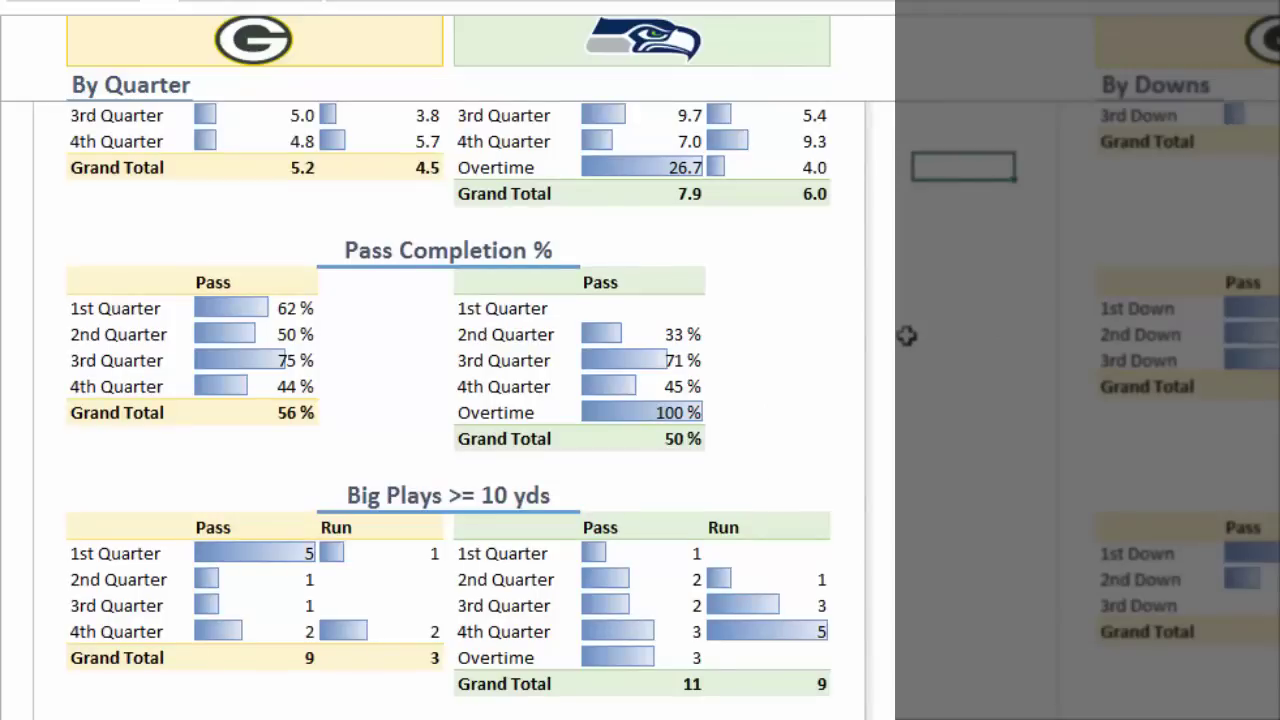
{"action": "scroll", "coordinate": [906, 336], "scroll_direction": "up", "scroll_amount": 1}
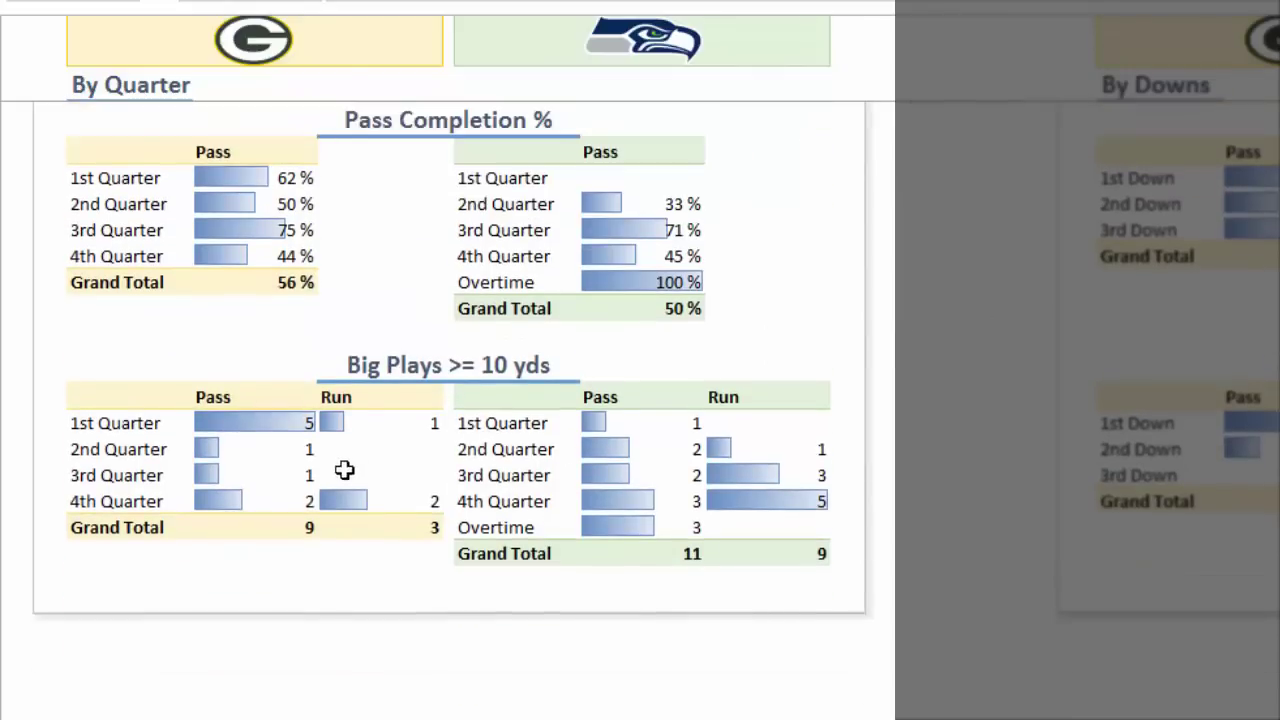
{"action": "left_click", "coordinate": [255, 428]}
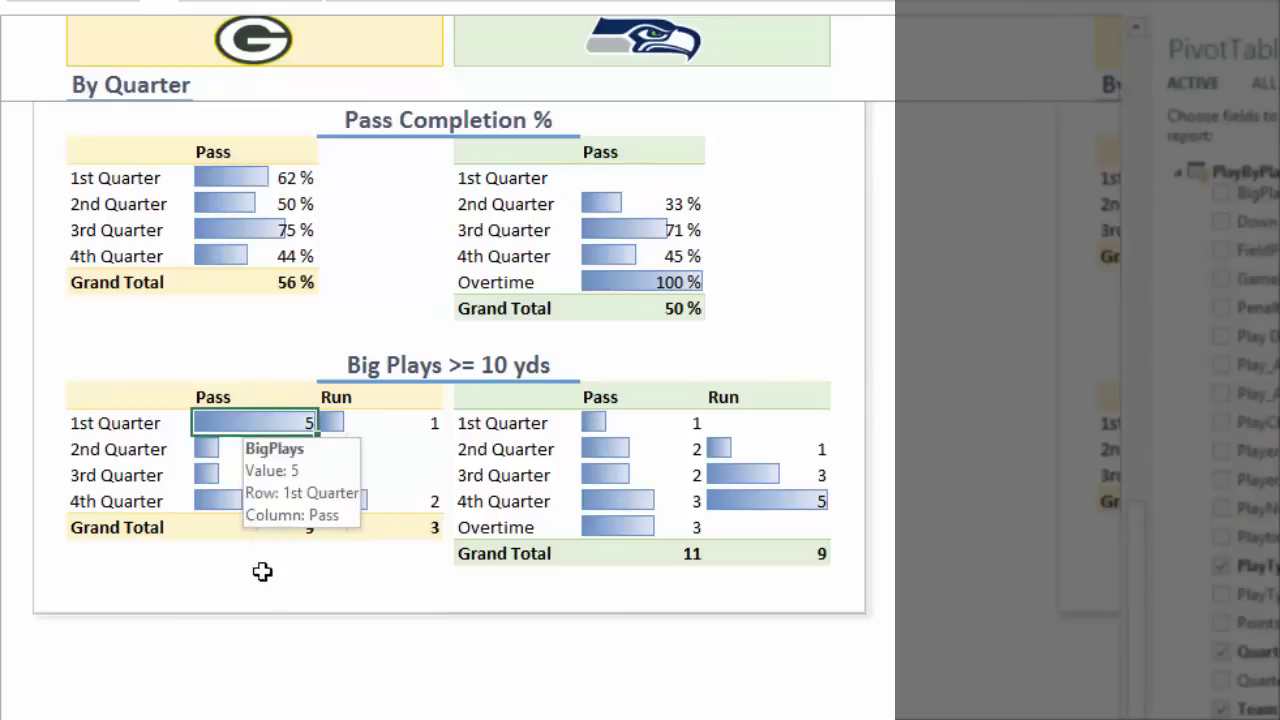
{"action": "left_click_drag", "start_coordinate": [658, 478], "coordinate": [790, 521]}
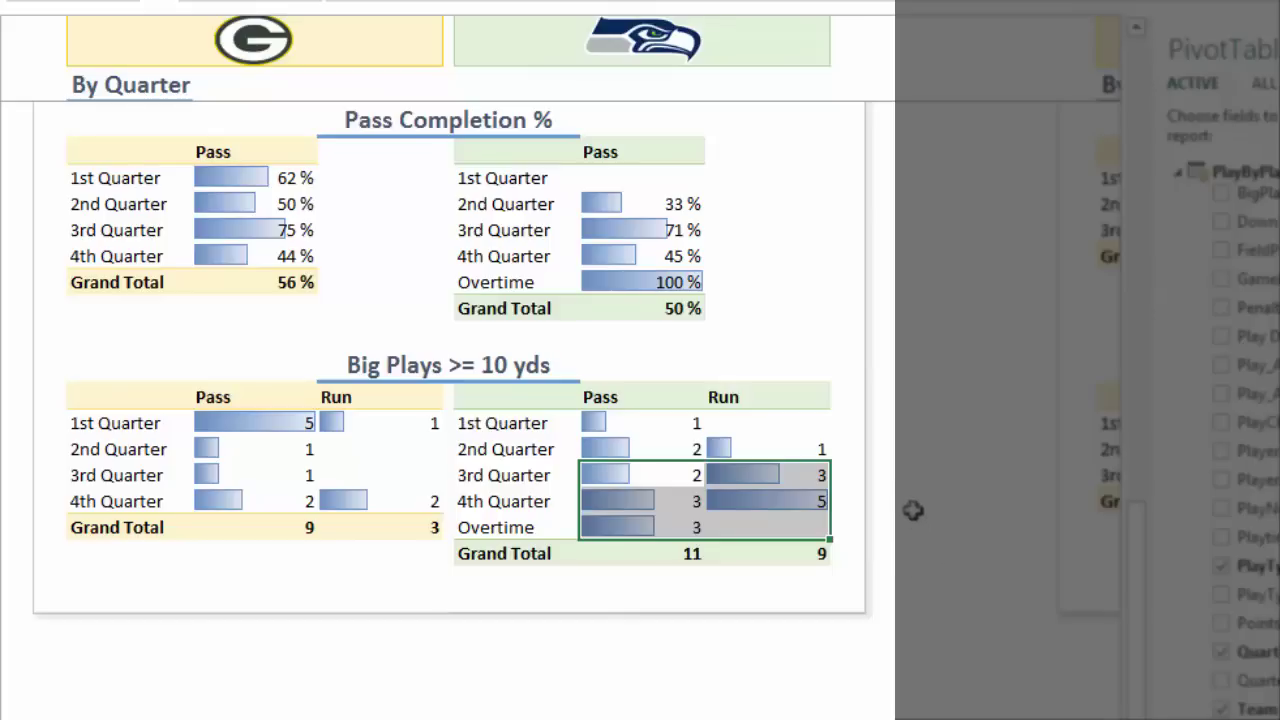
{"action": "left_click", "coordinate": [902, 472]}
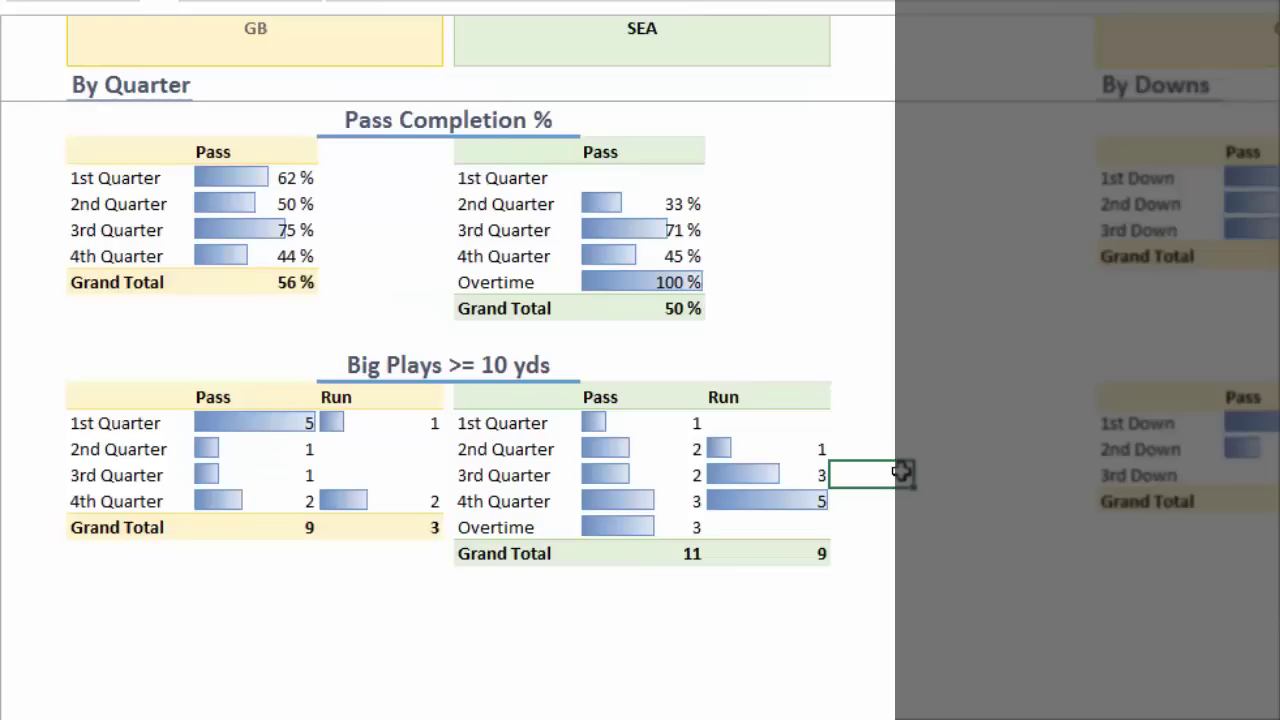
{"action": "scroll", "coordinate": [932, 362], "scroll_direction": "up", "scroll_amount": 4}
{"action": "scroll", "coordinate": [932, 362], "scroll_direction": "up", "scroll_amount": 12}
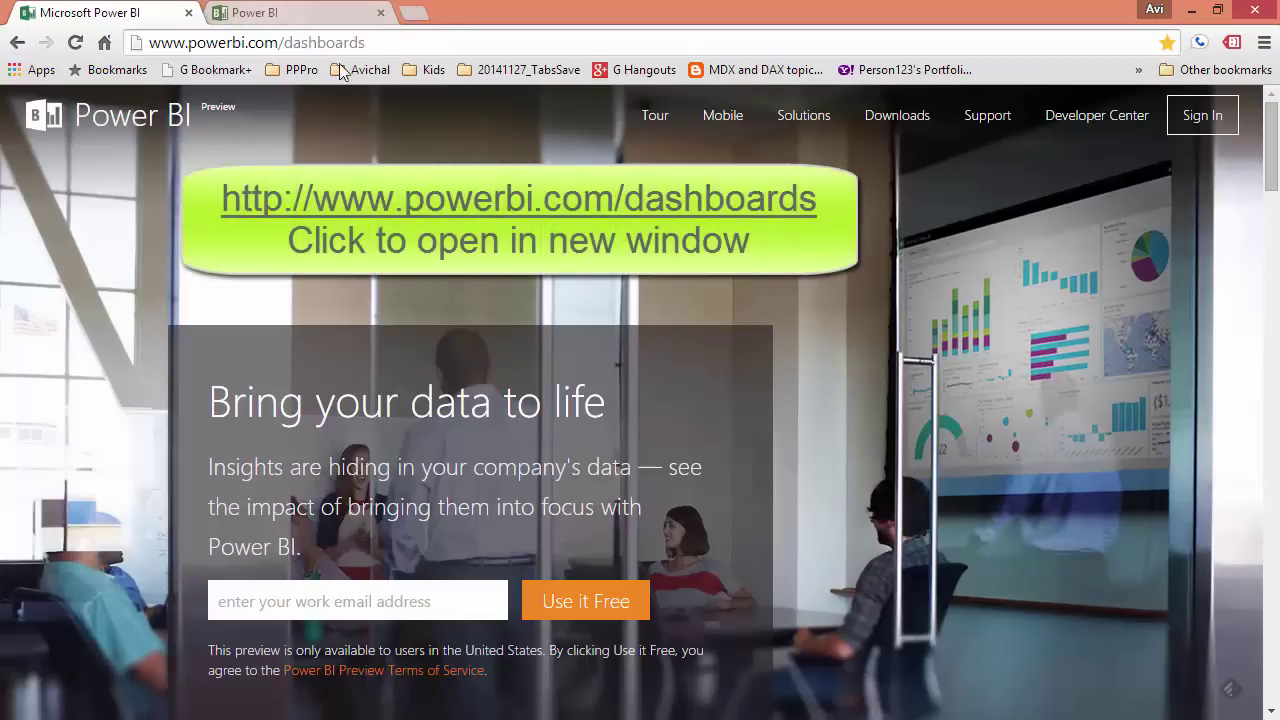
Step: Switch to Power BI in the browser and start getting data from an Excel workbook
{"action": "left_click", "coordinate": [416, 42]}
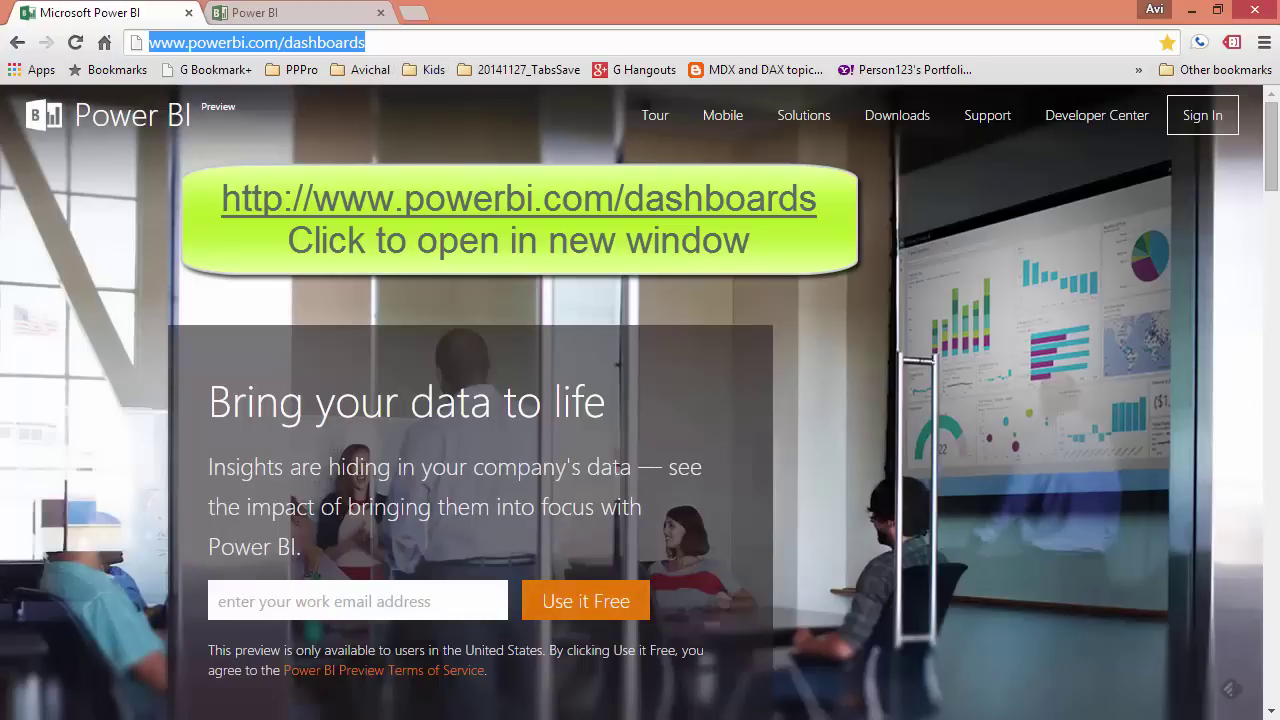
{"action": "left_click", "coordinate": [304, 13]}
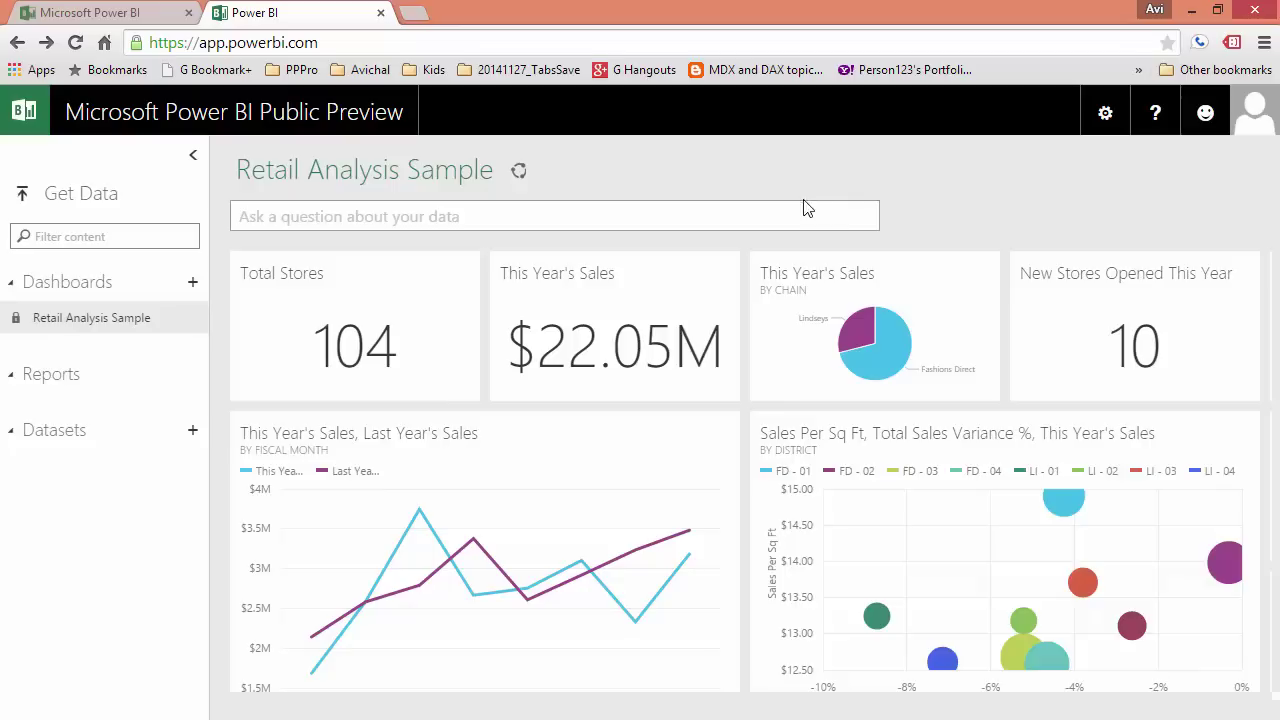
{"action": "left_click", "coordinate": [88, 205]}
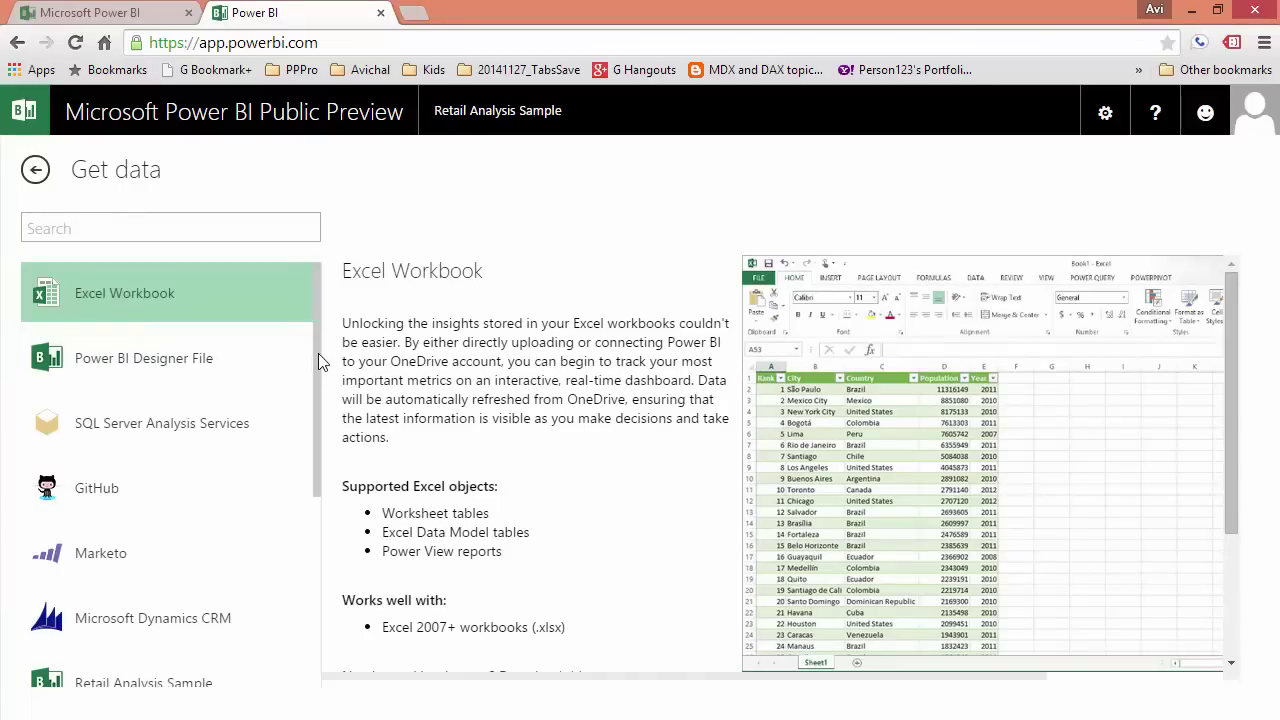
{"action": "scroll", "coordinate": [312, 410], "scroll_direction": "down", "scroll_amount": 1}
{"action": "scroll", "coordinate": [300, 540], "scroll_direction": "down", "scroll_amount": 2}
{"action": "scroll", "coordinate": [296, 620], "scroll_direction": "up", "scroll_amount": 3}
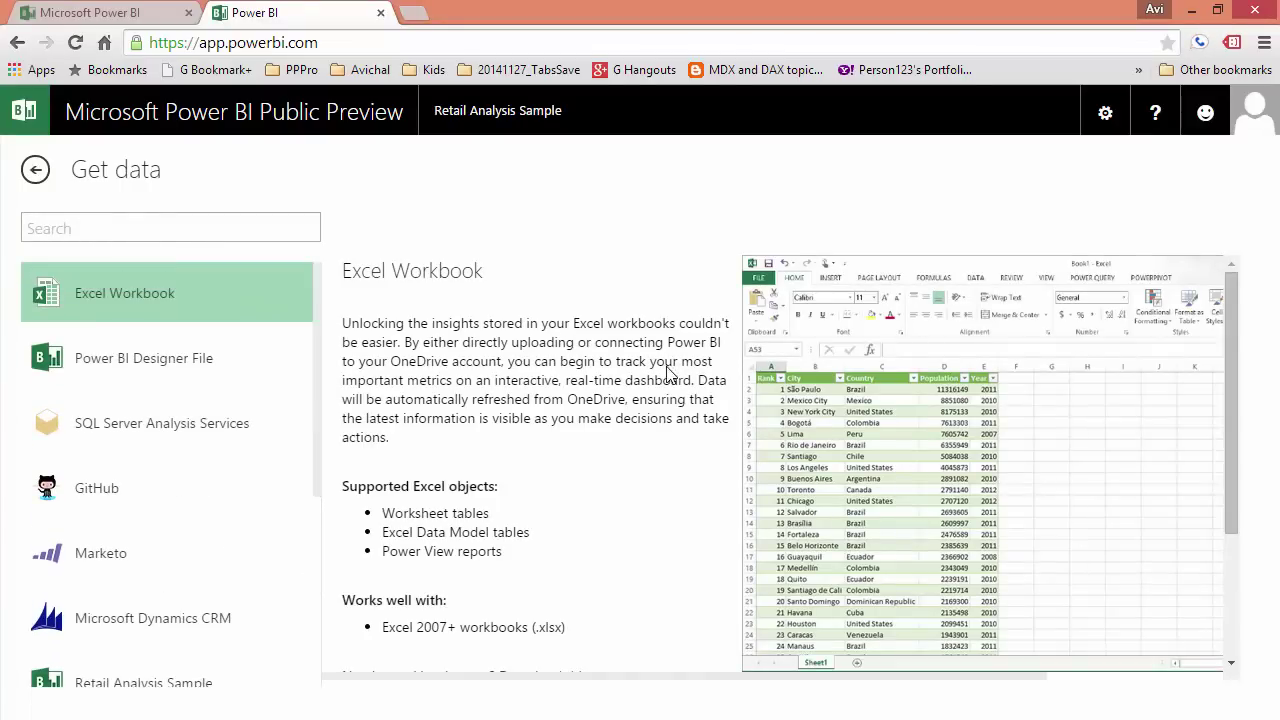
{"action": "scroll", "coordinate": [670, 375], "scroll_direction": "down", "scroll_amount": 2}
{"action": "left_click", "coordinate": [423, 638]}
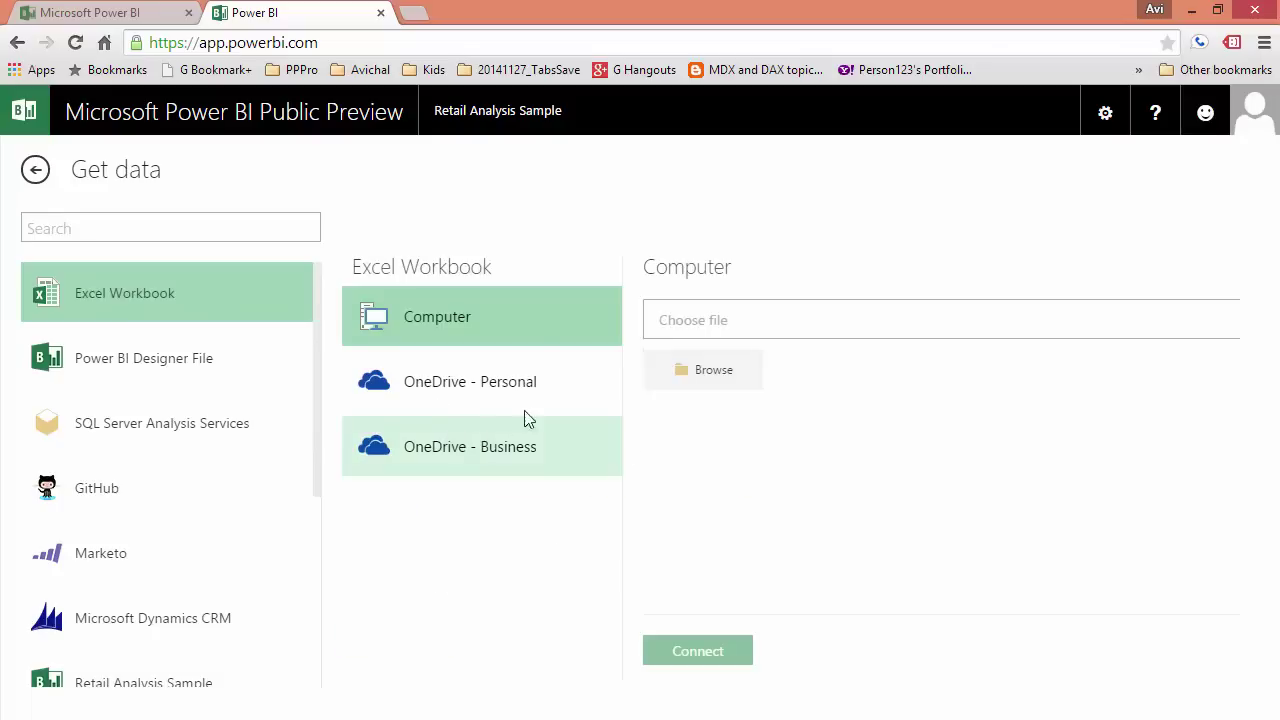
Step: Choose NFC_Championship.xlsx from the computer as the workbook to import
{"action": "left_click", "coordinate": [703, 372]}
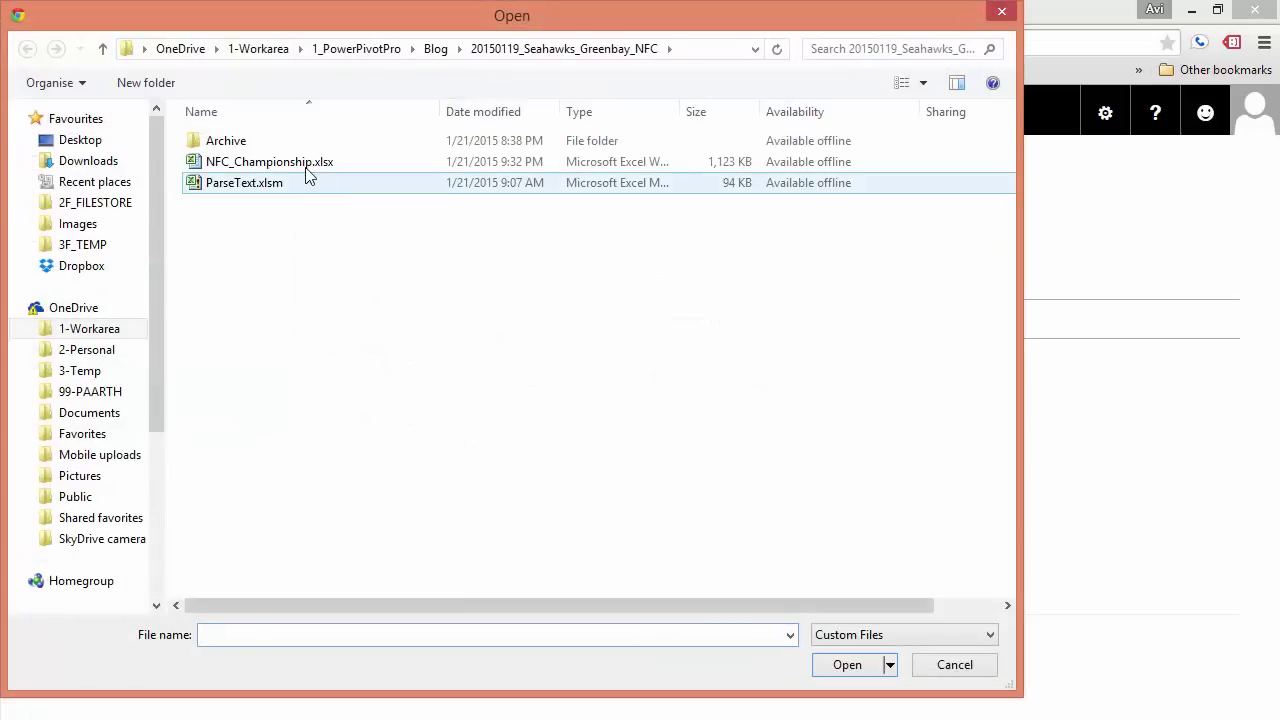
{"action": "left_click", "coordinate": [308, 172]}
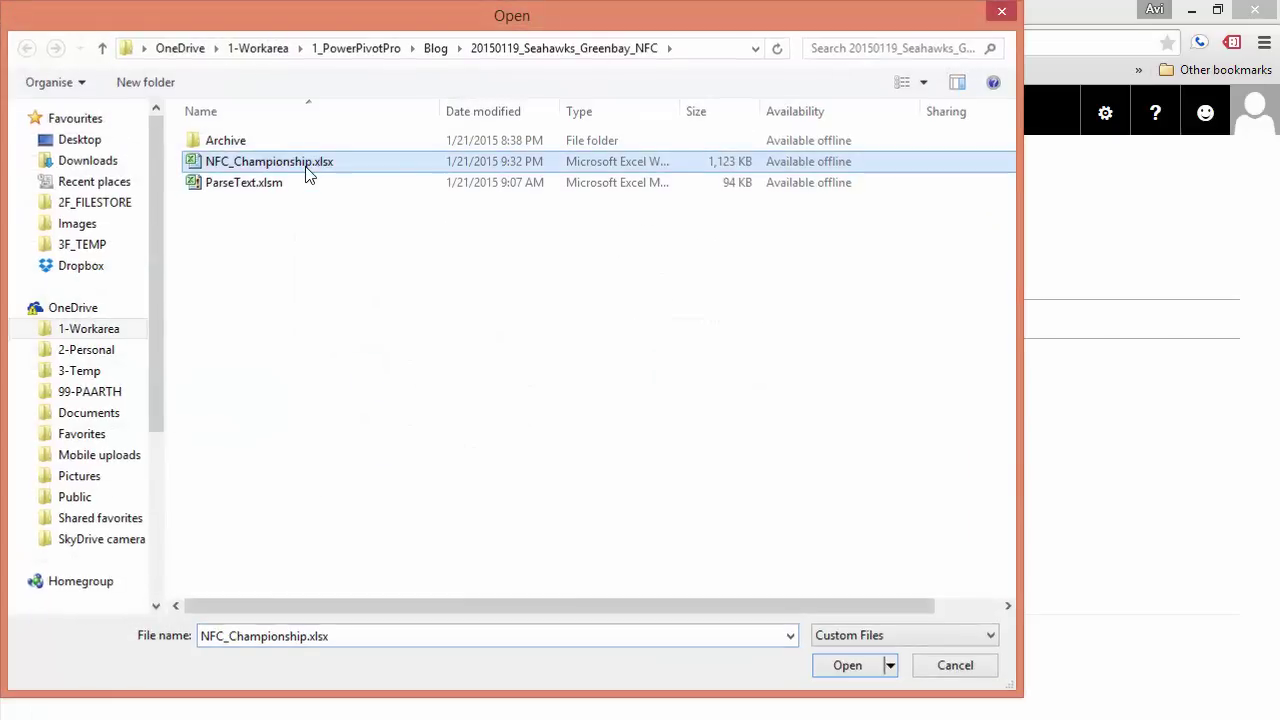
{"action": "double_click", "coordinate": [308, 172]}
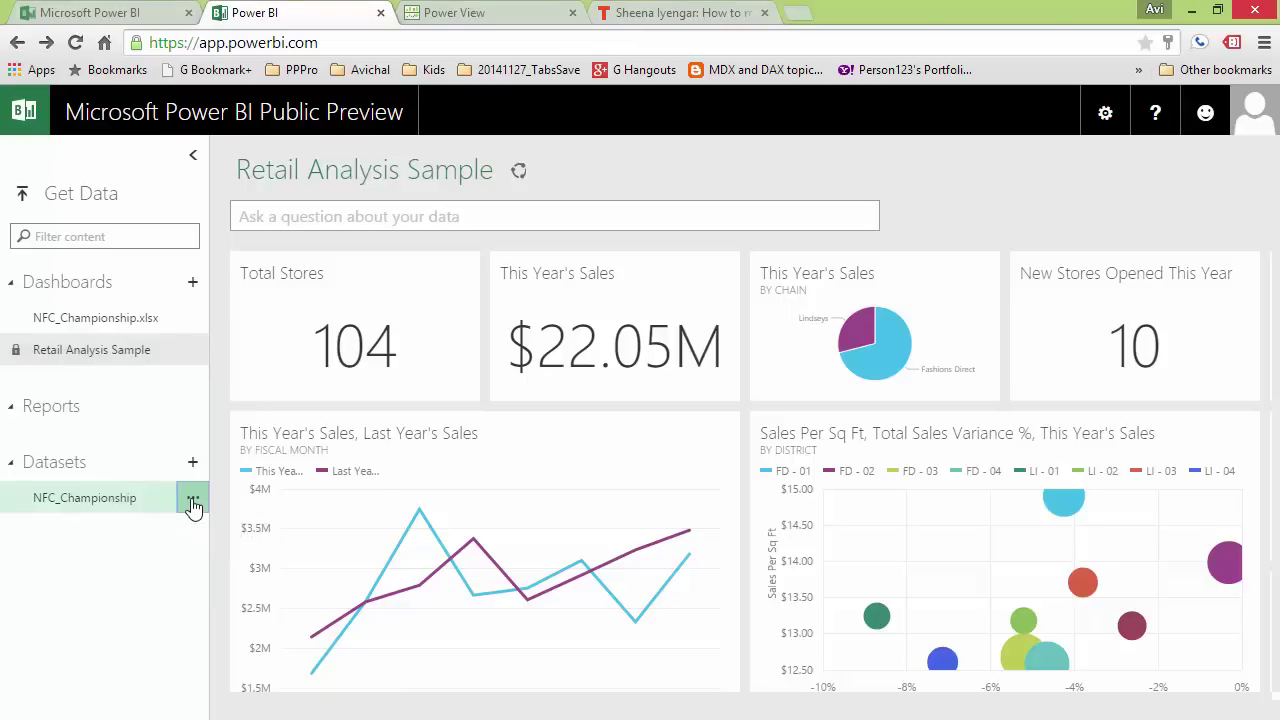
Step: Open the NFC_Championship dataset in a blank report for exploring its fields
{"action": "left_click", "coordinate": [192, 503]}
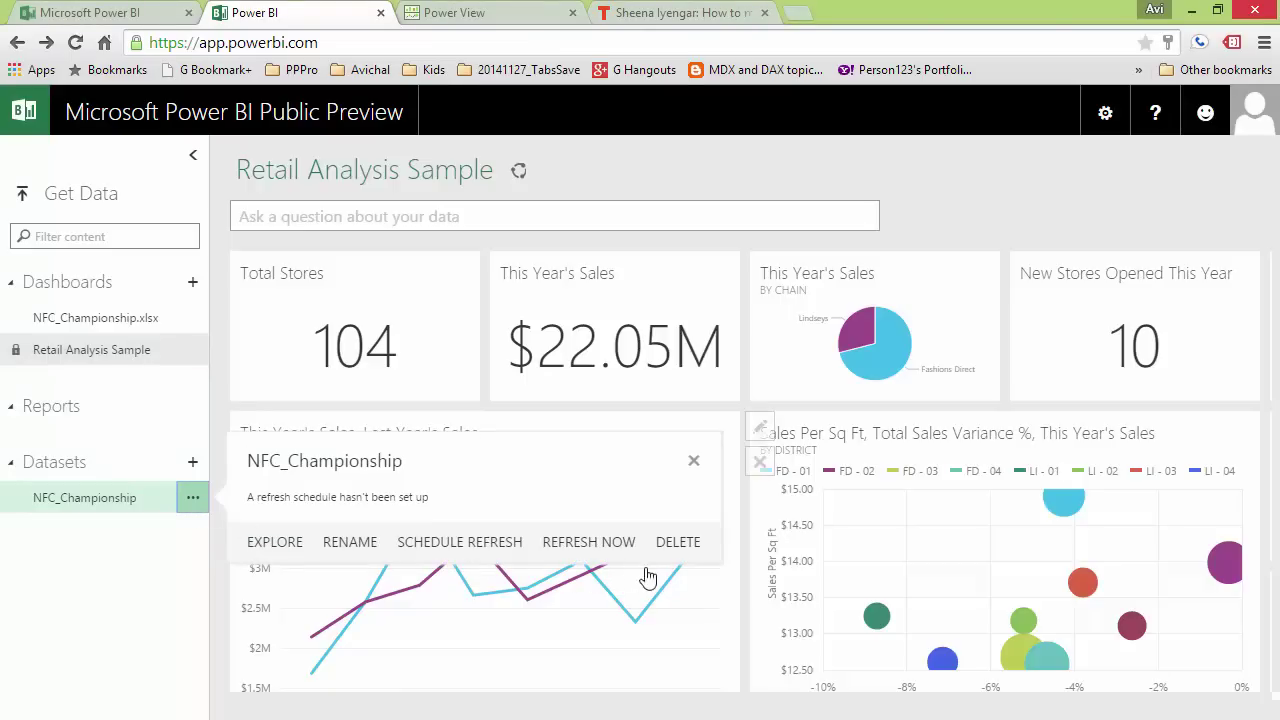
{"action": "left_click", "coordinate": [88, 512]}
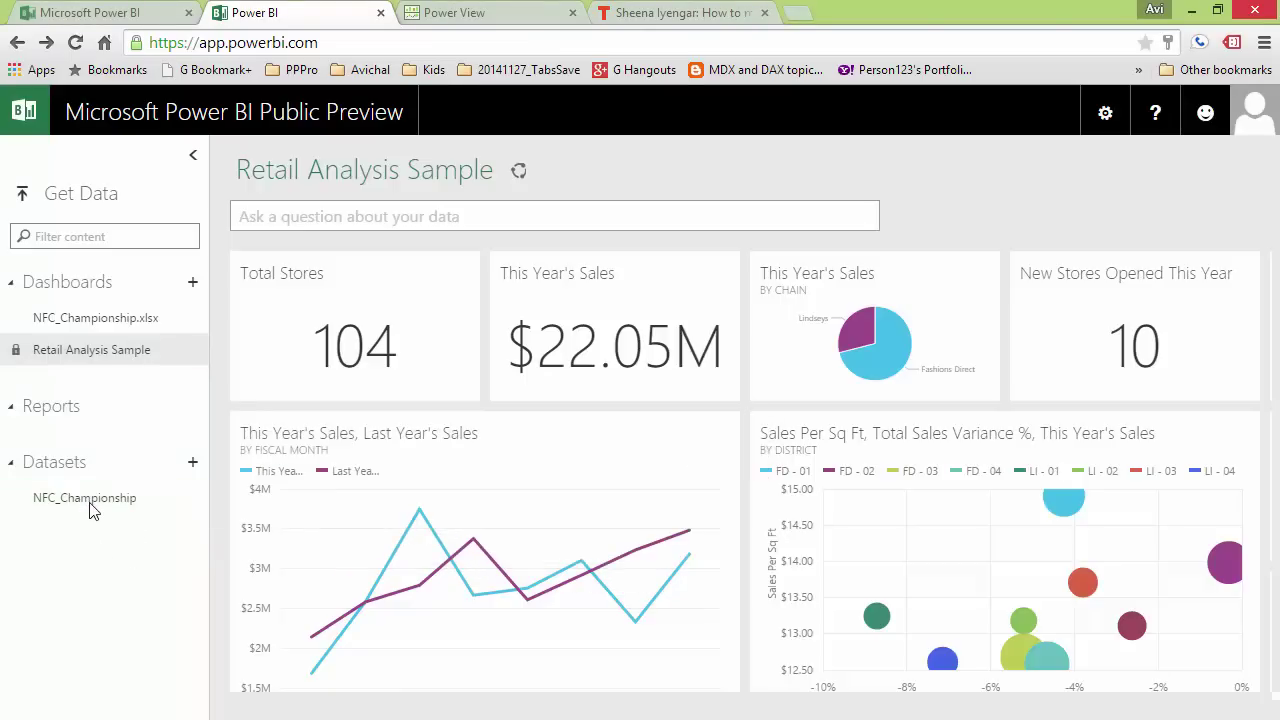
{"action": "left_click", "coordinate": [90, 510]}
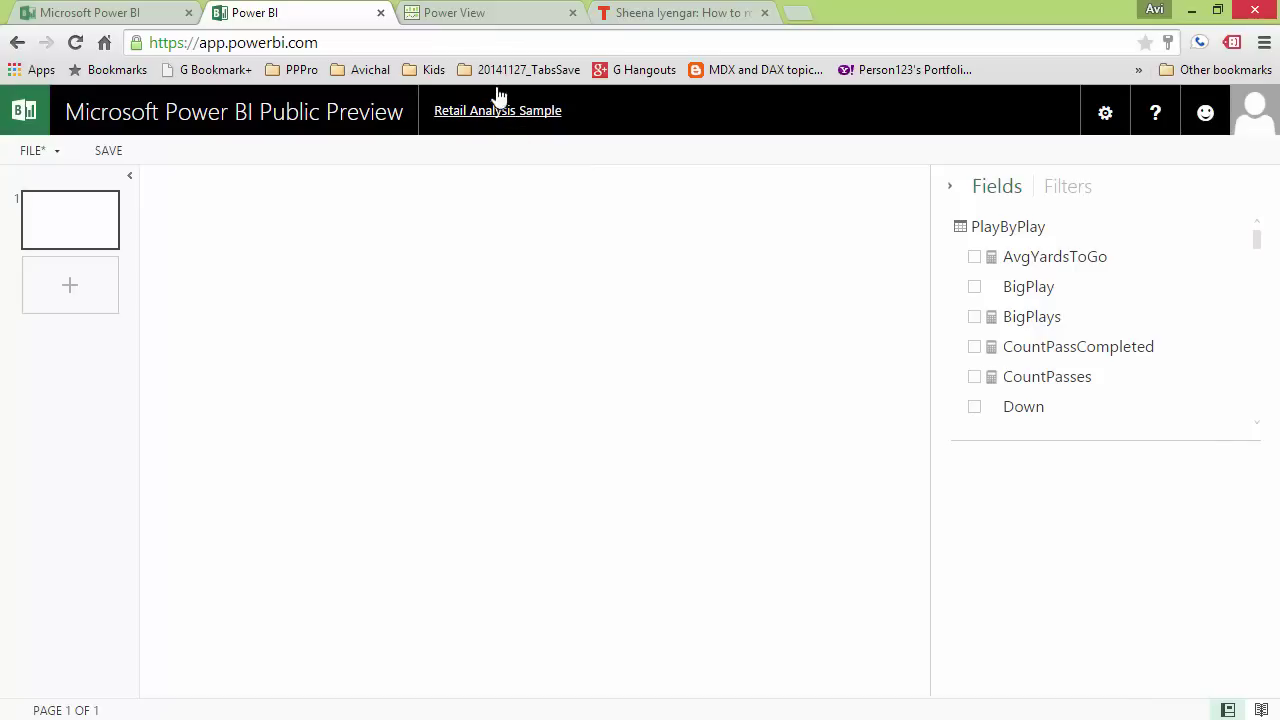
Step: View the Power View report designer in the browser for comparison and return to the Power BI report
{"action": "left_click", "coordinate": [493, 14]}
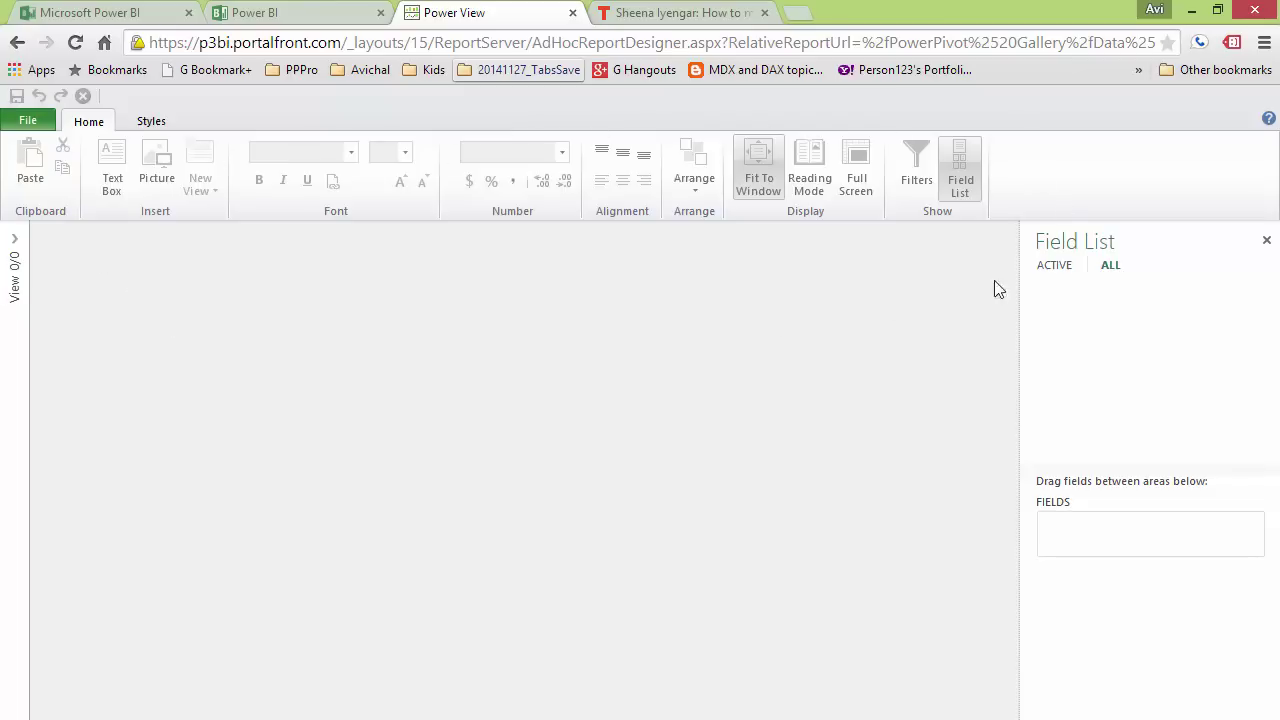
{"action": "left_click", "coordinate": [300, 13]}
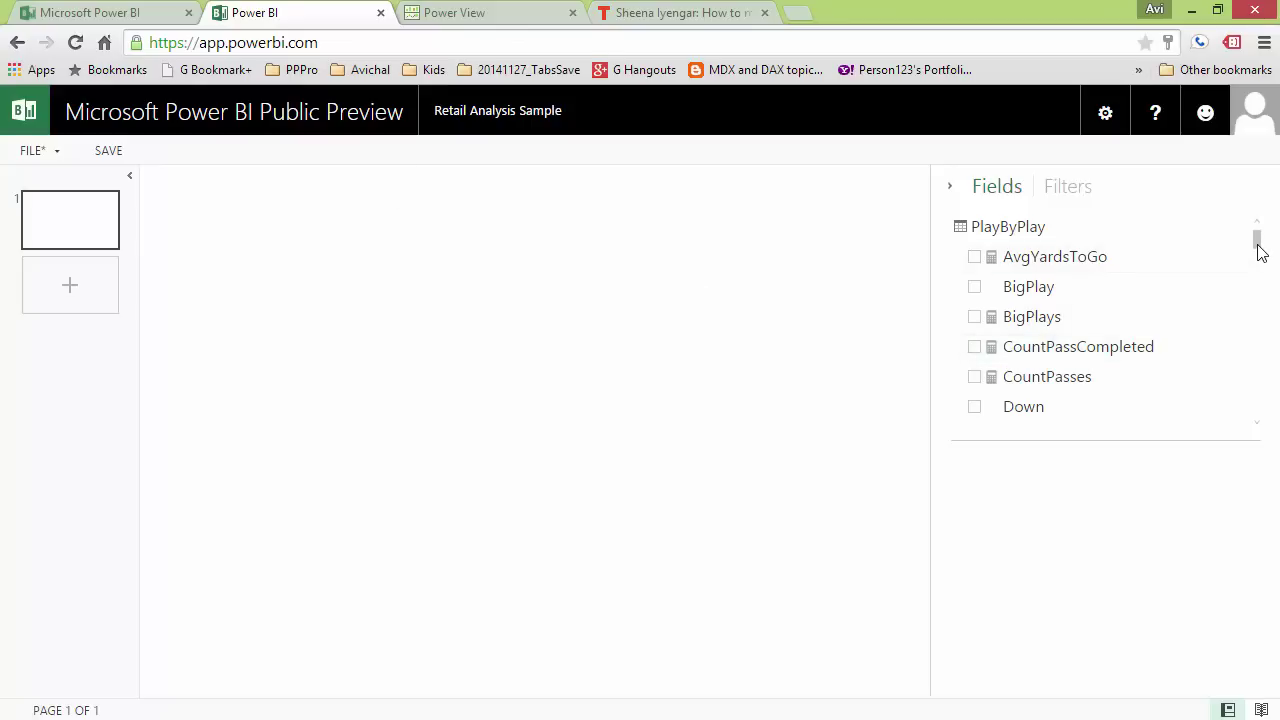
Step: Add two Total Yards column charts to the report page, placing the second one below the first
{"action": "left_click_drag", "start_coordinate": [1257, 249], "coordinate": [991, 326]}
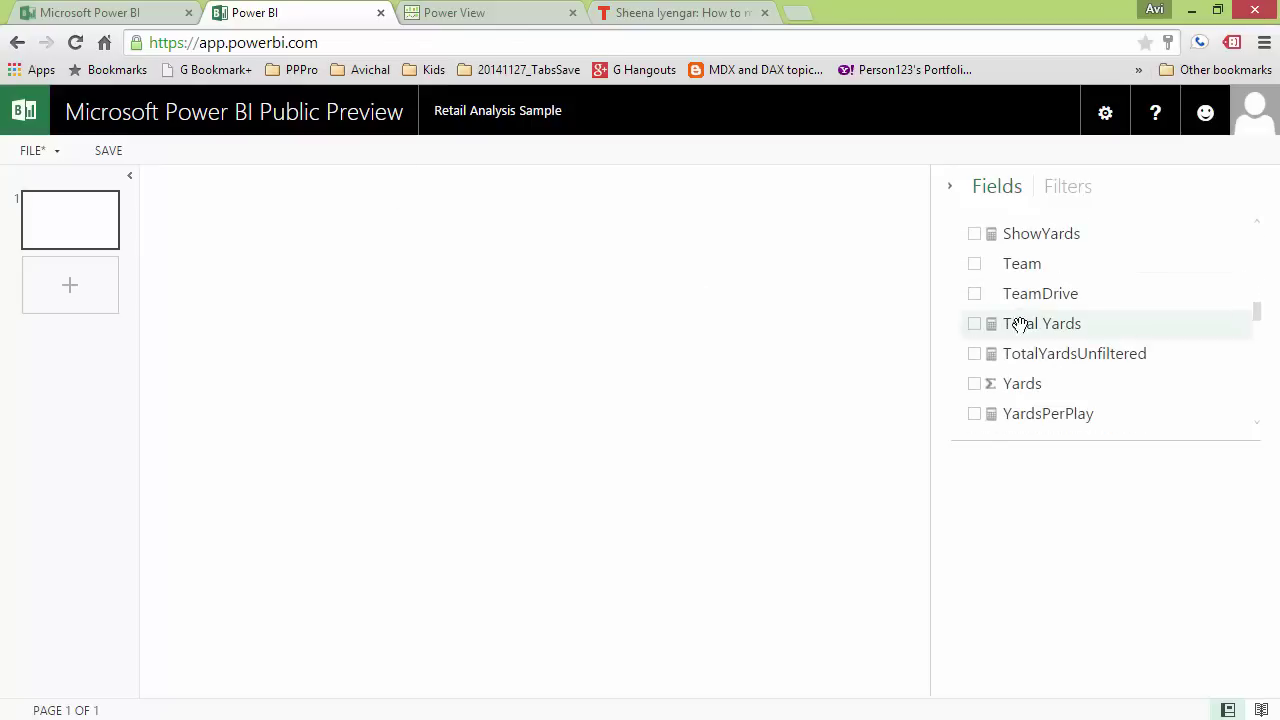
{"action": "left_click", "coordinate": [966, 327]}
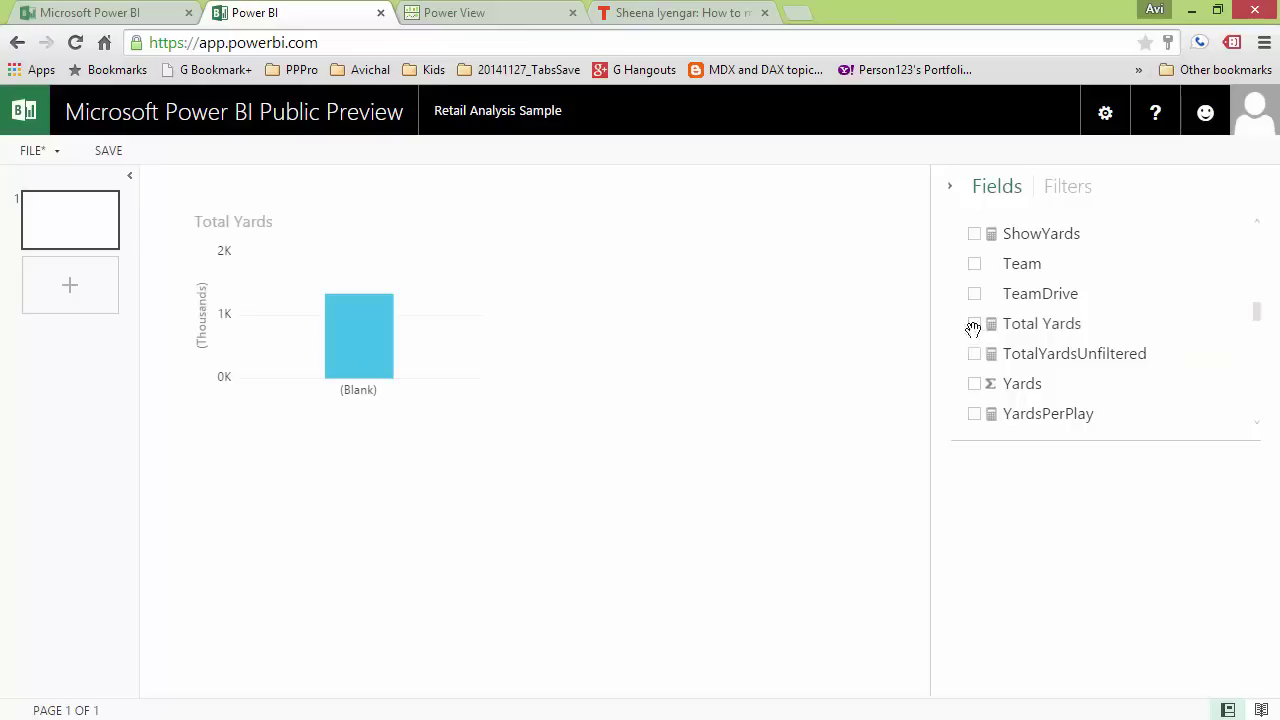
{"action": "left_click", "coordinate": [970, 328]}
{"action": "left_click_drag", "start_coordinate": [574, 309], "coordinate": [360, 489]}
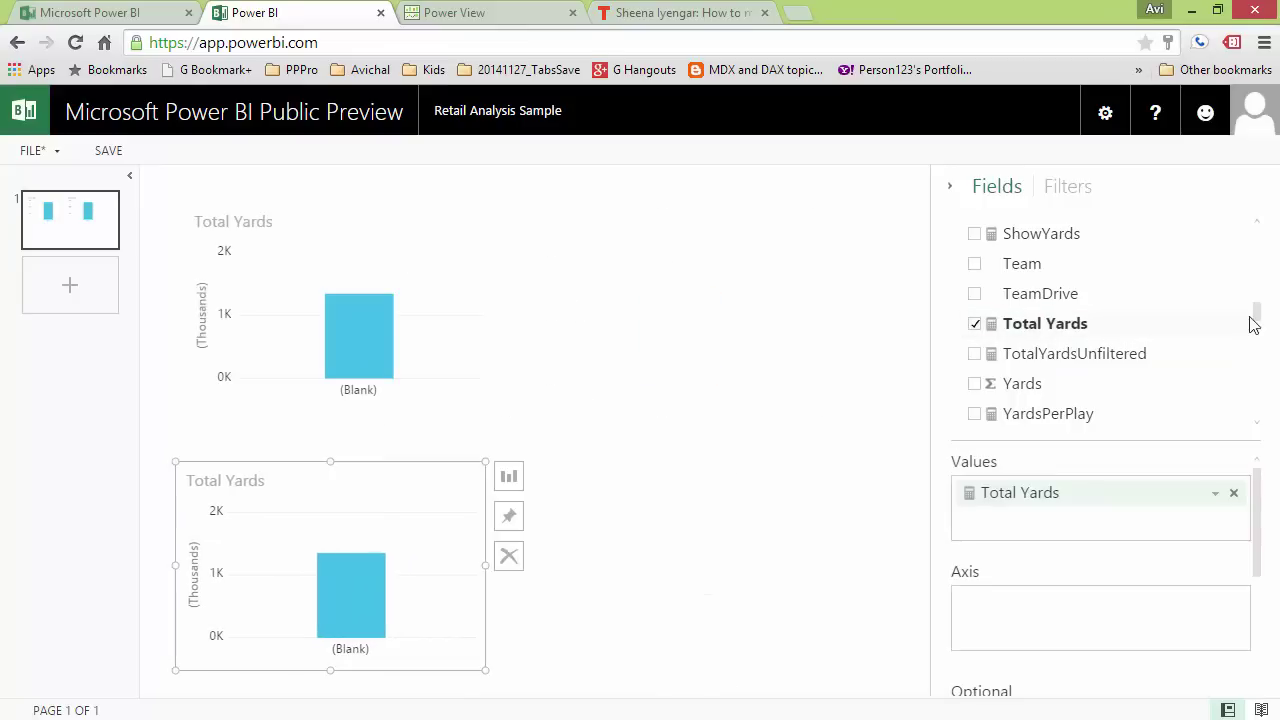
Step: Break down both Total Yards charts by NumberName from the player table listed before Player2
{"action": "mouse_move", "coordinate": [1249, 320]}
{"action": "left_mouse_down"}
{"action": "mouse_move", "coordinate": [1254, 363]}
{"action": "mouse_move", "coordinate": [1262, 328]}
{"action": "left_mouse_up"}
{"action": "scroll", "coordinate": [1262, 330], "scroll_direction": "down", "scroll_amount": 3}
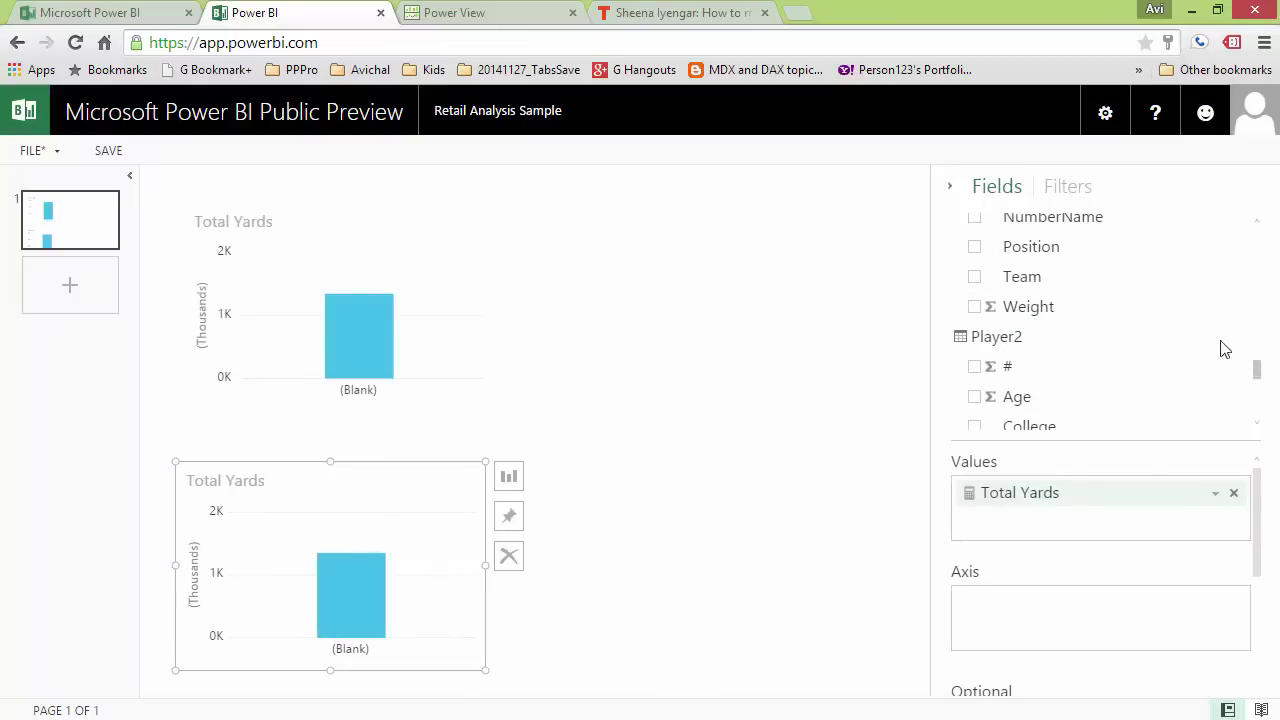
{"action": "left_click", "coordinate": [976, 222]}
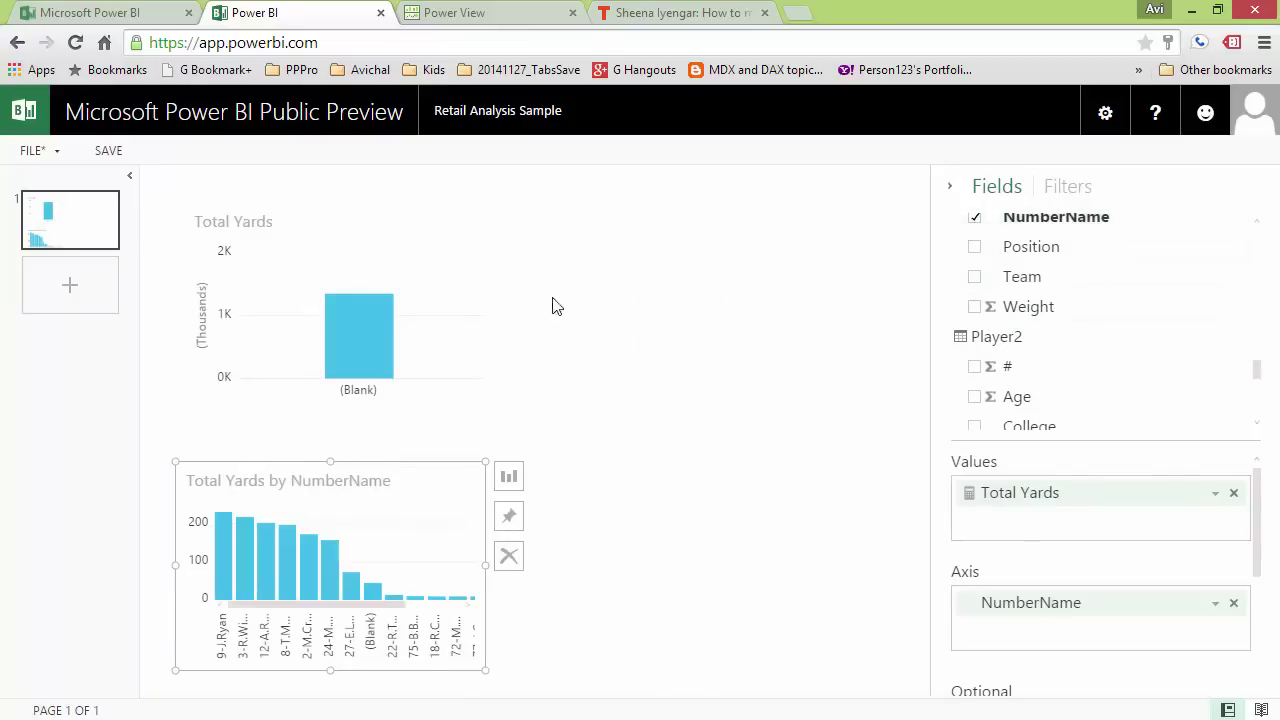
{"action": "left_click", "coordinate": [478, 305]}
{"action": "left_click", "coordinate": [983, 229]}
Step: Replace the lower chart's axis field with NumberName from the Player2 table, leaving its legend empty
{"action": "left_click", "coordinate": [443, 514]}
{"action": "scroll", "coordinate": [1258, 405], "scroll_direction": "down", "scroll_amount": 5}
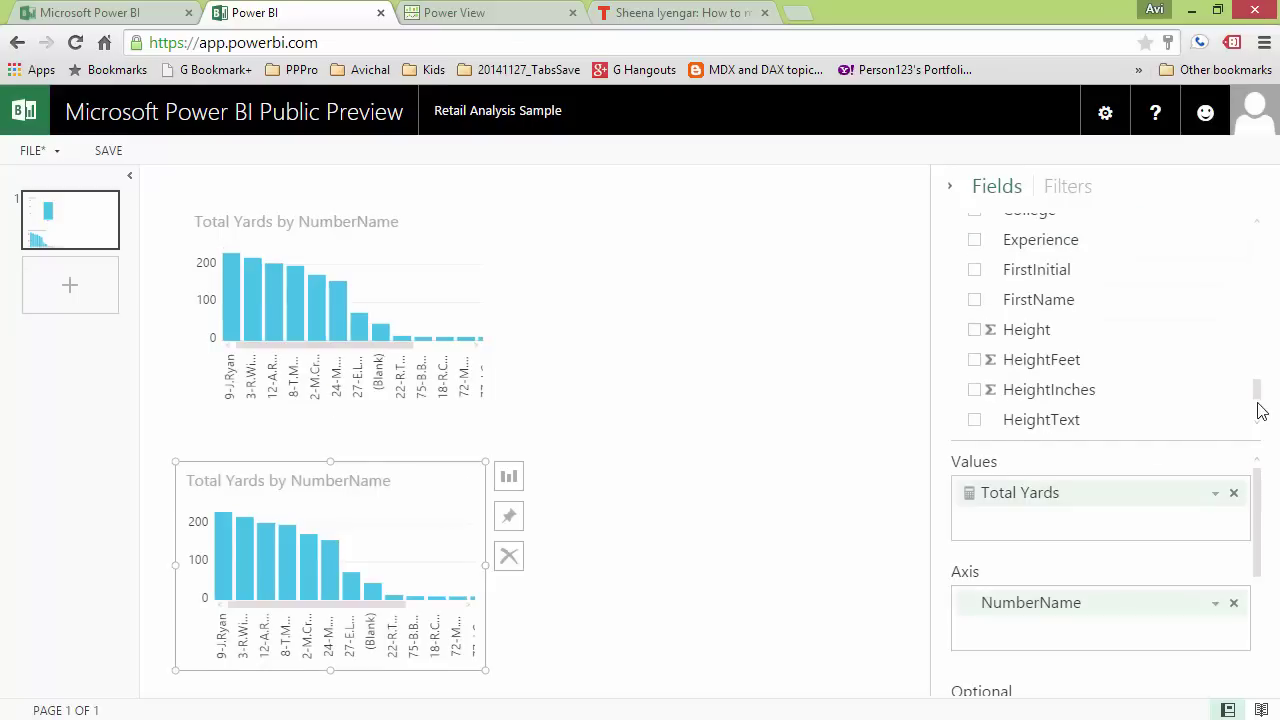
{"action": "left_click", "coordinate": [974, 355]}
{"action": "left_click", "coordinate": [1234, 603]}
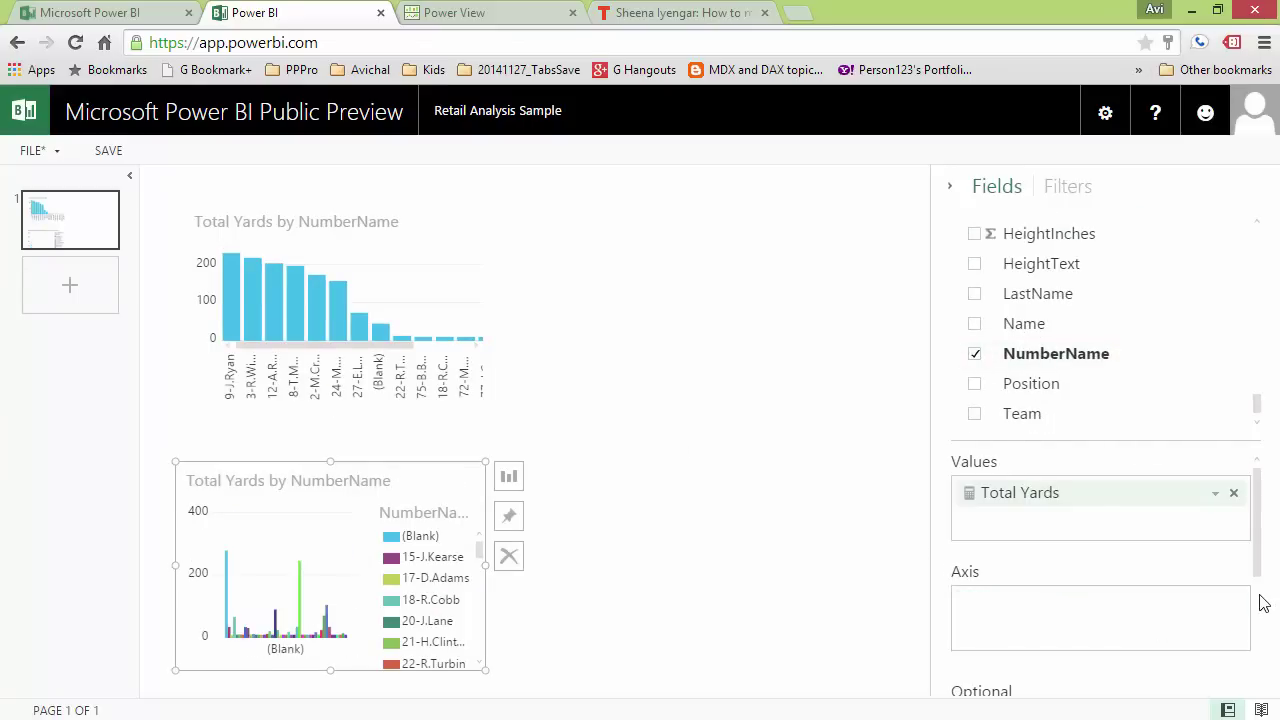
{"action": "scroll", "coordinate": [1260, 595], "scroll_direction": "down", "scroll_amount": 2}
{"action": "left_click", "coordinate": [1234, 486]}
{"action": "left_click", "coordinate": [976, 356]}
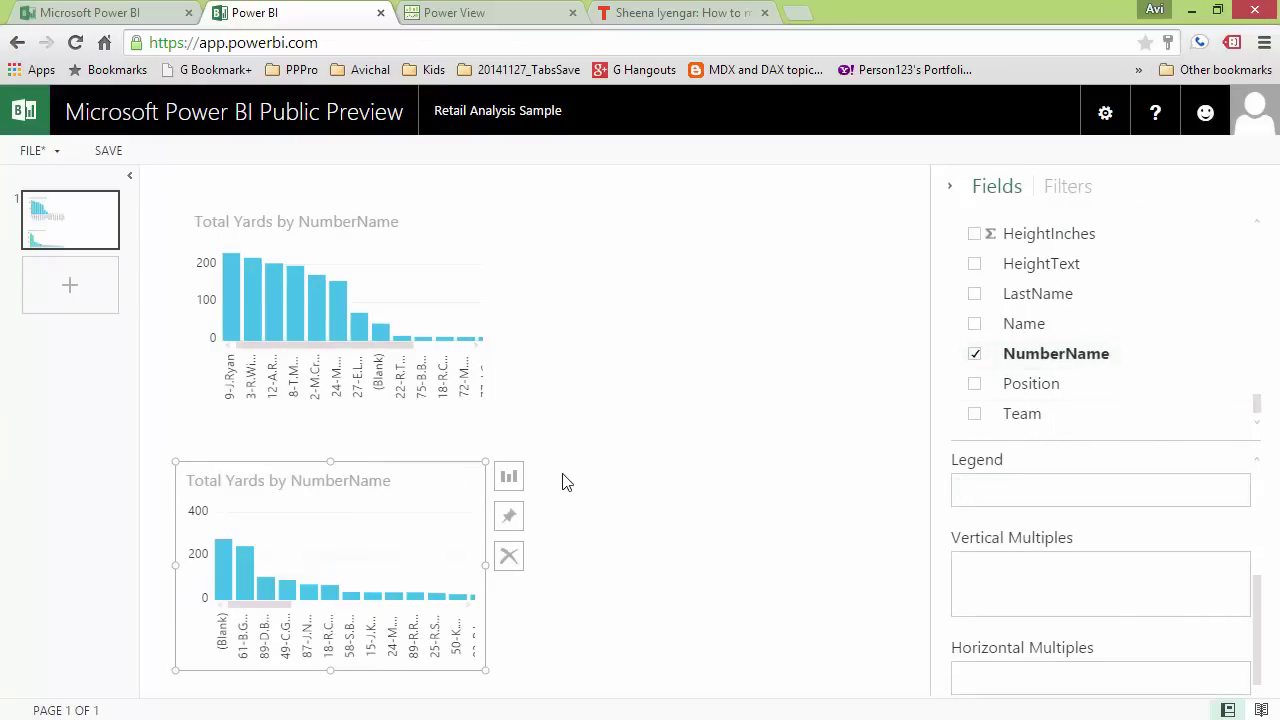
Step: Convert both Total Yards by NumberName column charts to treemaps
{"action": "left_click", "coordinate": [509, 477]}
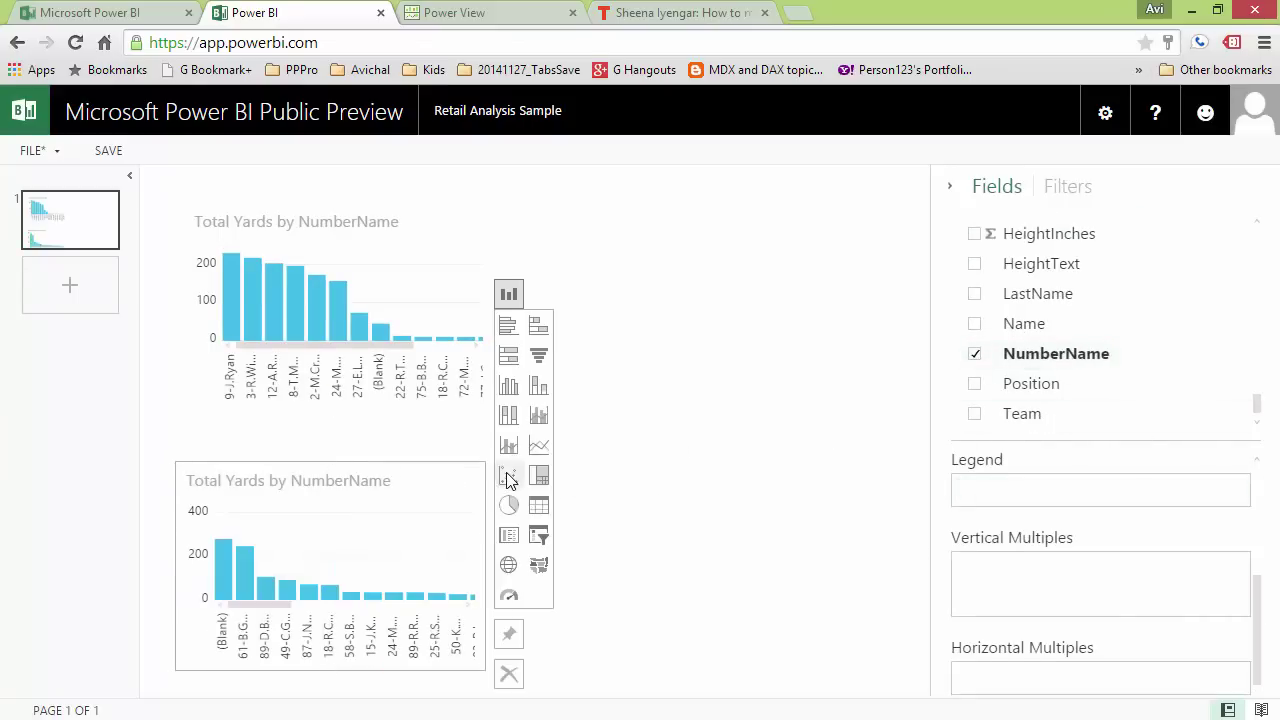
{"action": "left_click", "coordinate": [486, 251]}
{"action": "left_click", "coordinate": [516, 217]}
{"action": "left_click", "coordinate": [549, 397]}
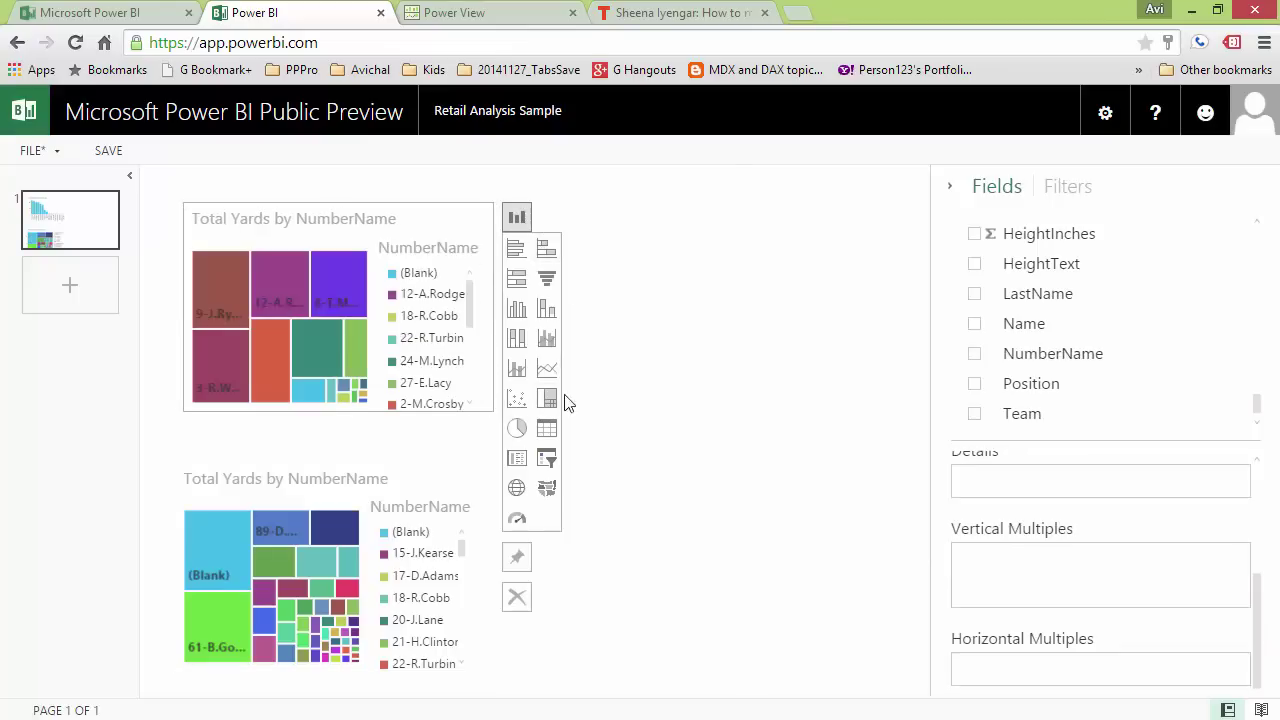
Step: Add a slicer on Team from the PlayByPlay table, shrink it and place it in the page's upper-right corner
{"action": "left_click", "coordinate": [677, 346]}
{"action": "scroll", "coordinate": [1260, 247], "scroll_direction": "down", "scroll_amount": 5}
{"action": "scroll", "coordinate": [1255, 250], "scroll_direction": "up", "scroll_amount": 2}
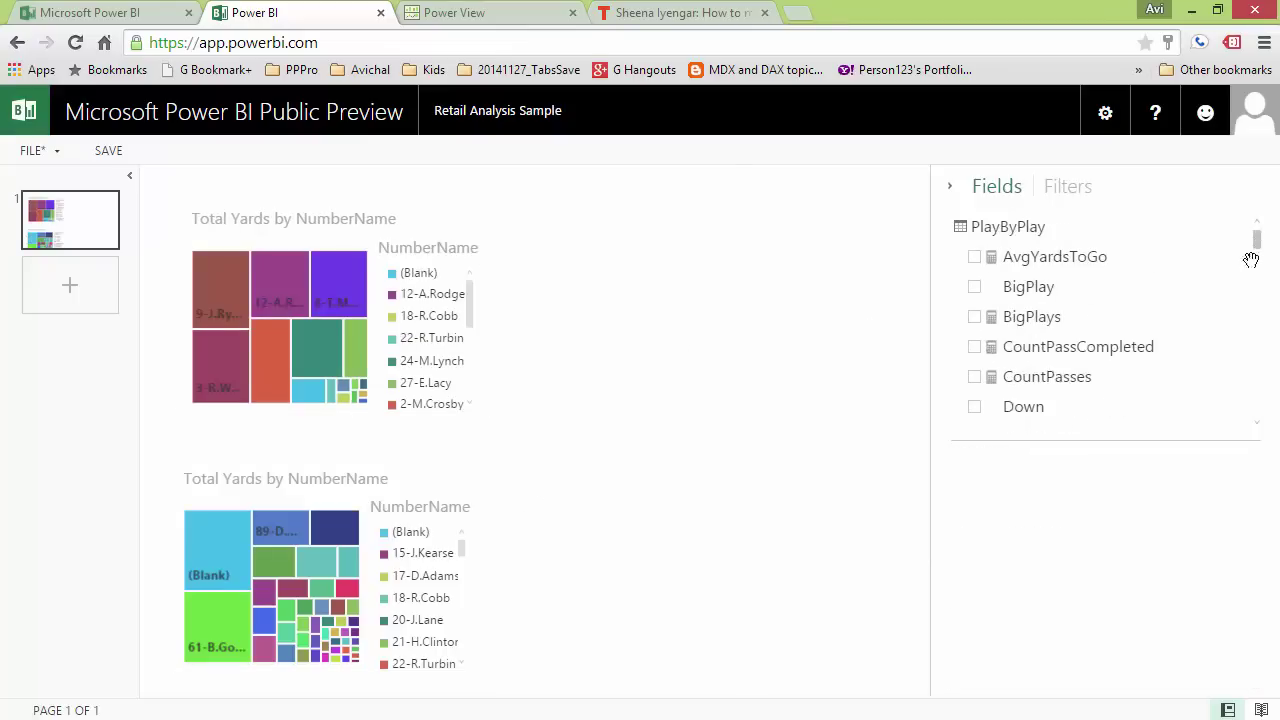
{"action": "scroll", "coordinate": [1257, 300], "scroll_direction": "down", "scroll_amount": 6}
{"action": "left_click", "coordinate": [1022, 413]}
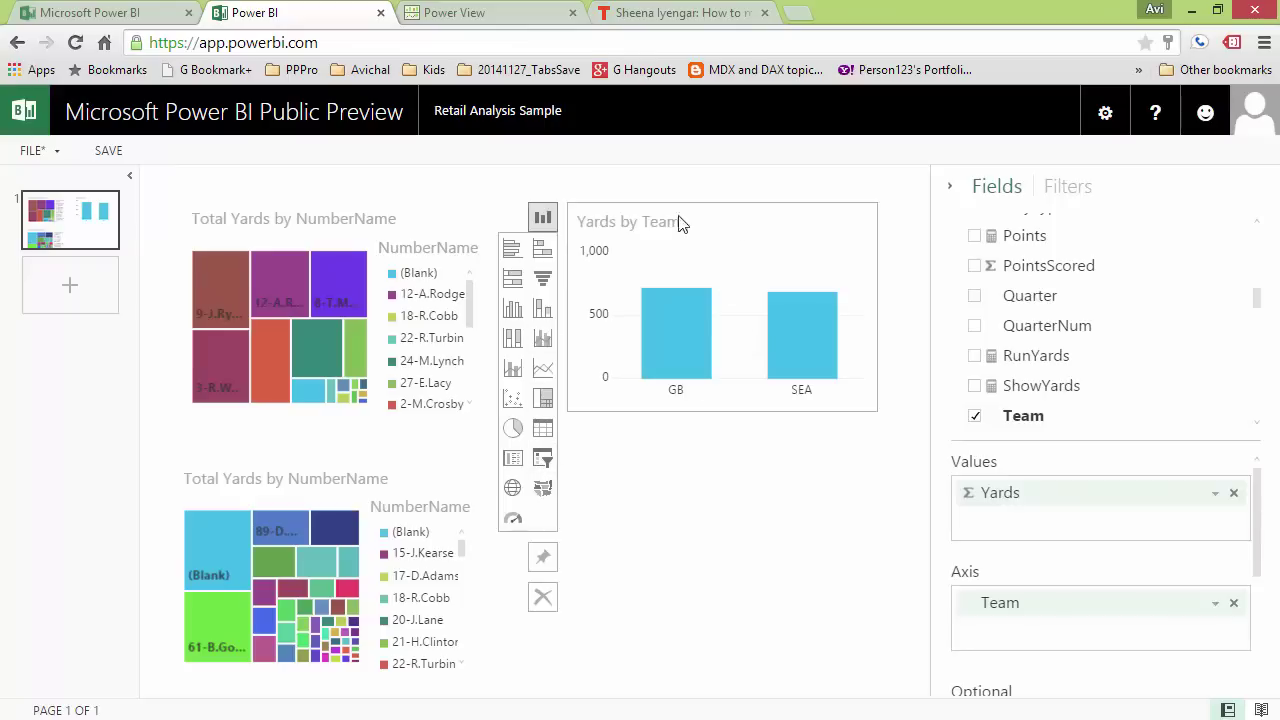
{"action": "left_click", "coordinate": [542, 459]}
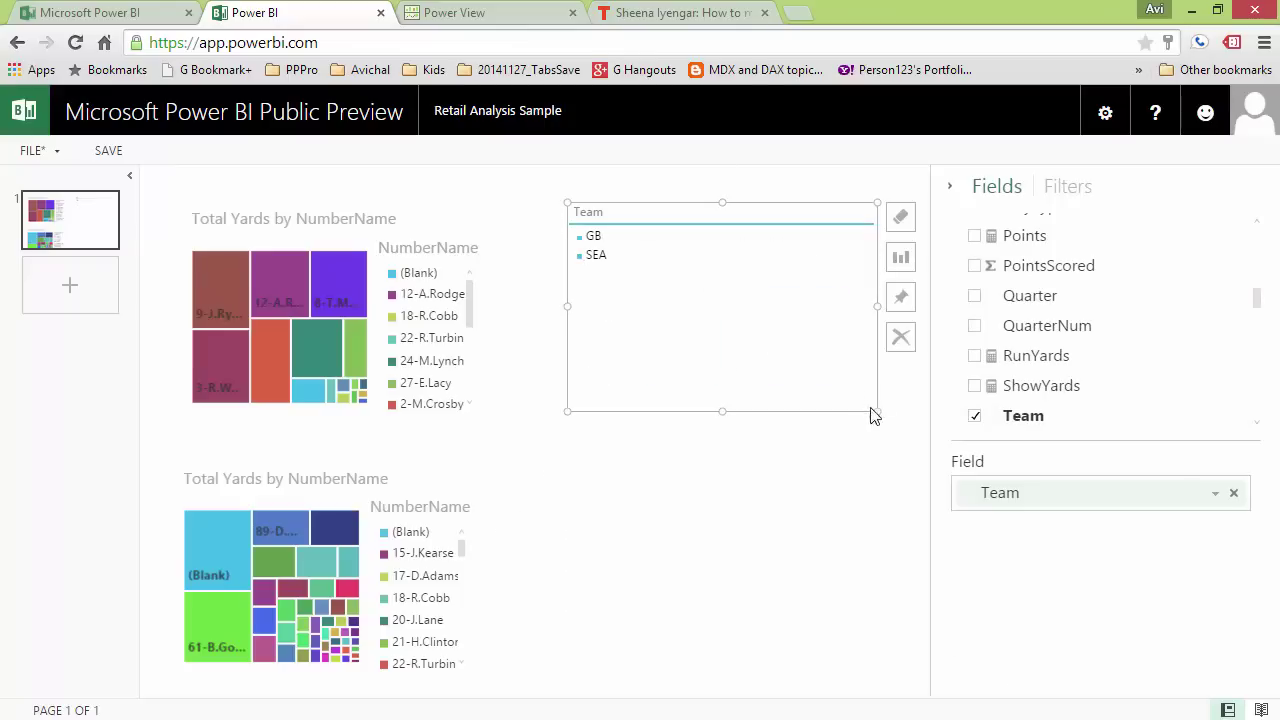
{"action": "left_click_drag", "start_coordinate": [877, 410], "coordinate": [903, 249]}
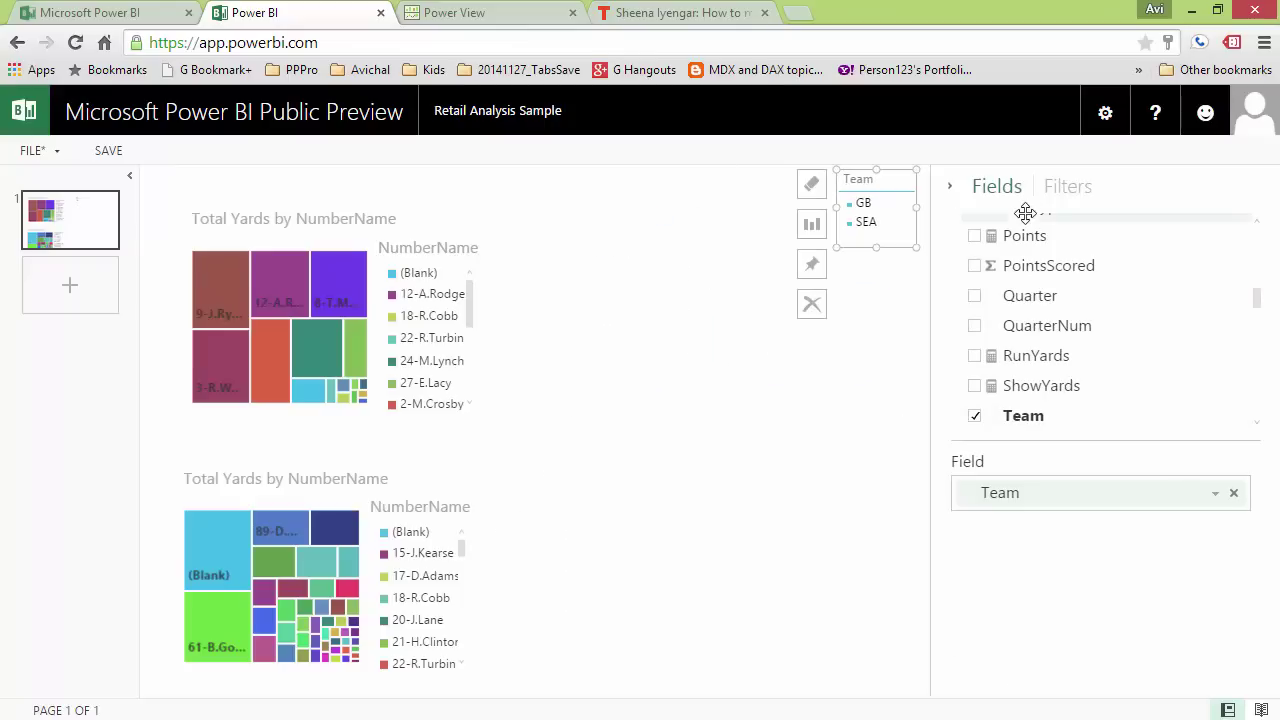
Step: Filter the report page by PlayType, keeping only Pass and Run
{"action": "left_click", "coordinate": [1262, 249]}
{"action": "left_click", "coordinate": [1258, 291]}
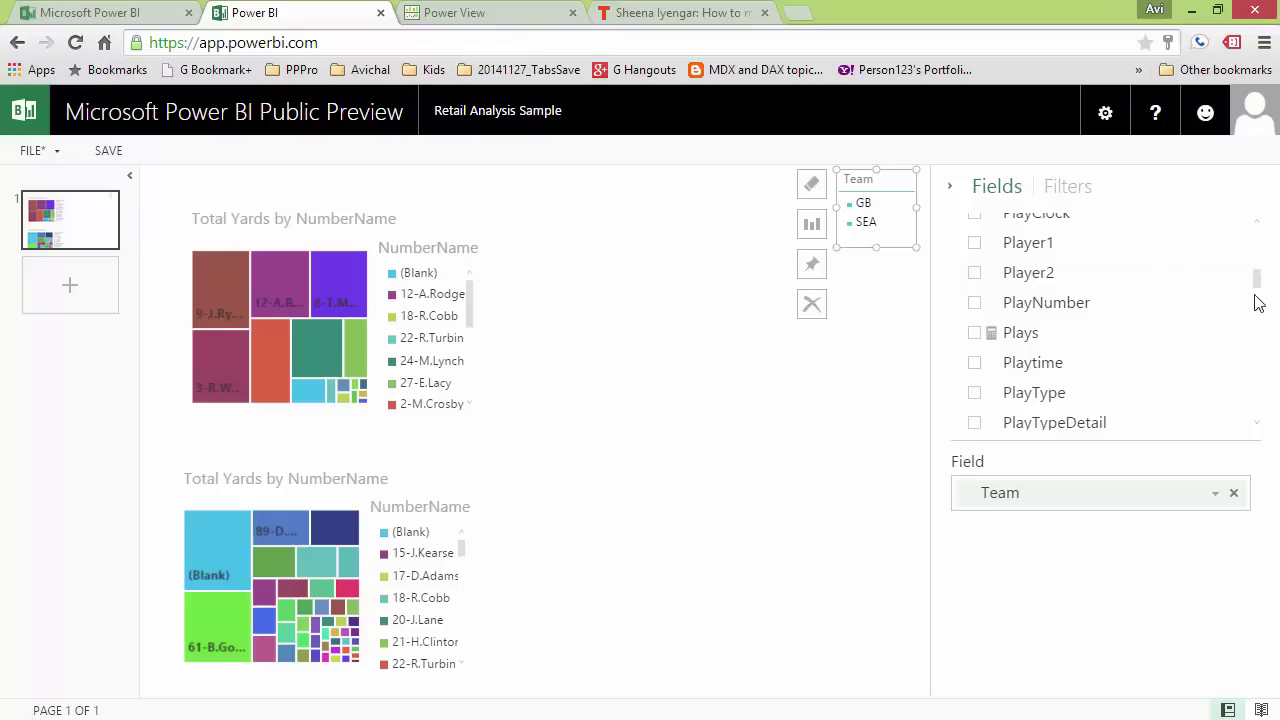
{"action": "left_click_drag", "start_coordinate": [1100, 393], "coordinate": [1015, 280]}
{"action": "left_click", "coordinate": [961, 421]}
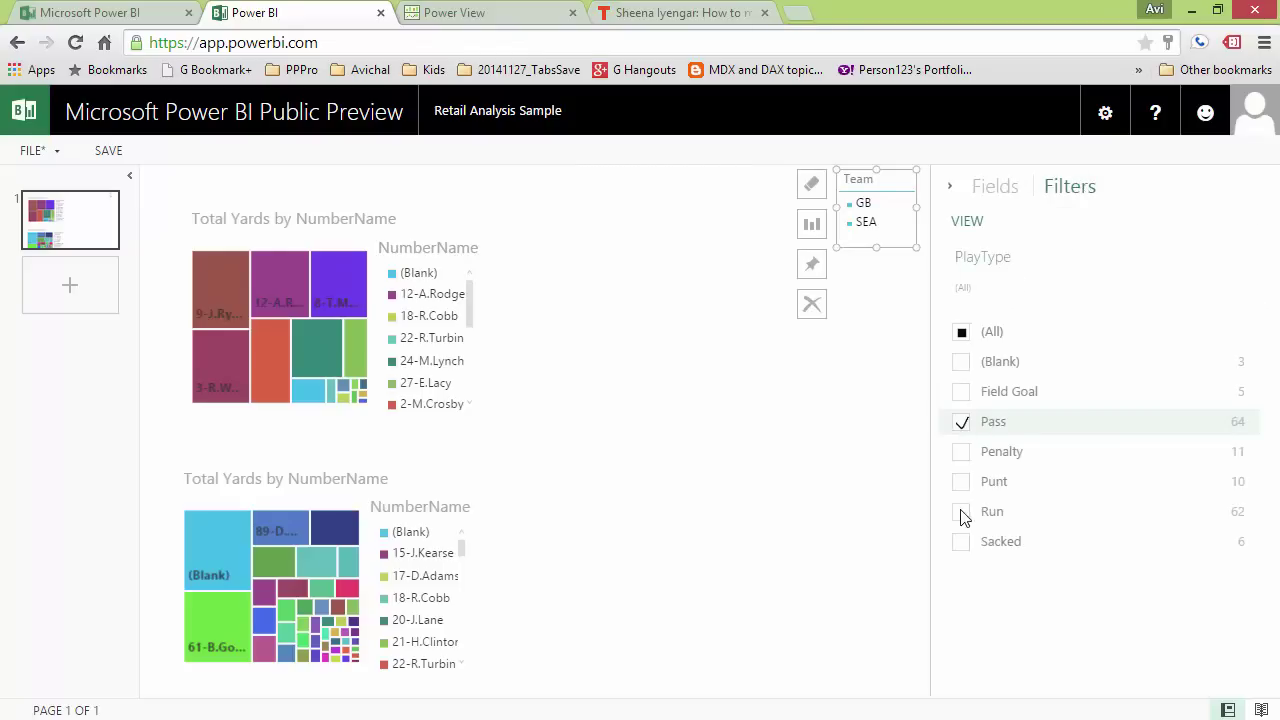
{"action": "left_click", "coordinate": [961, 511]}
Step: Enlarge both Total Yards treemaps to fill the page beside the Team slicer, and collapse the fields and filters pane
{"action": "left_click", "coordinate": [480, 420]}
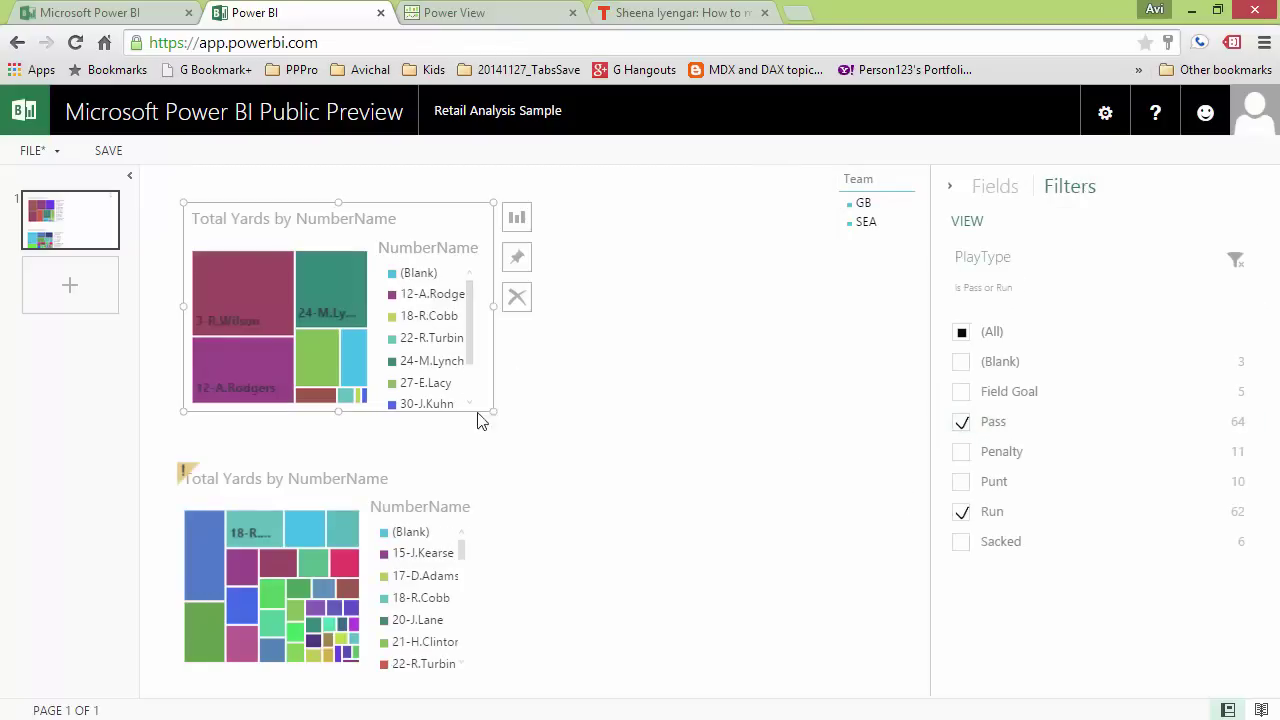
{"action": "left_click_drag", "start_coordinate": [480, 420], "coordinate": [816, 420]}
{"action": "left_click_drag", "start_coordinate": [160, 182], "coordinate": [112, 150]}
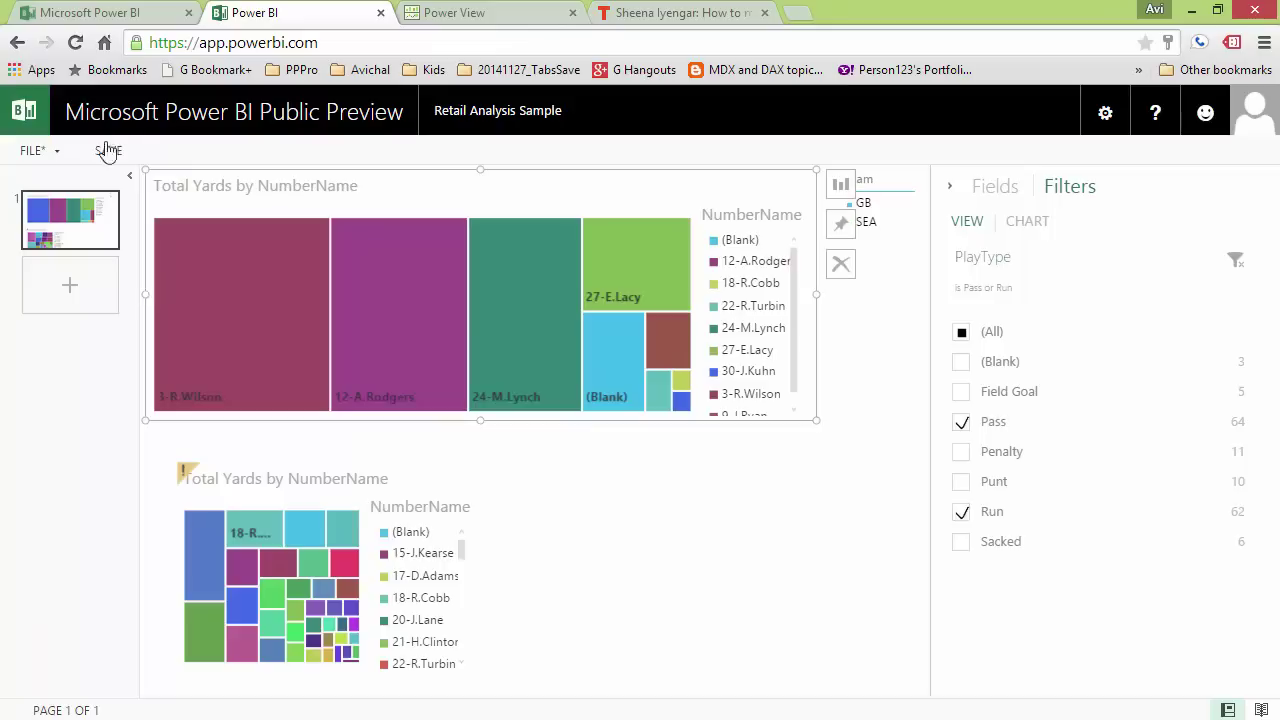
{"action": "left_click_drag", "start_coordinate": [455, 643], "coordinate": [820, 698]}
{"action": "left_click", "coordinate": [949, 186]}
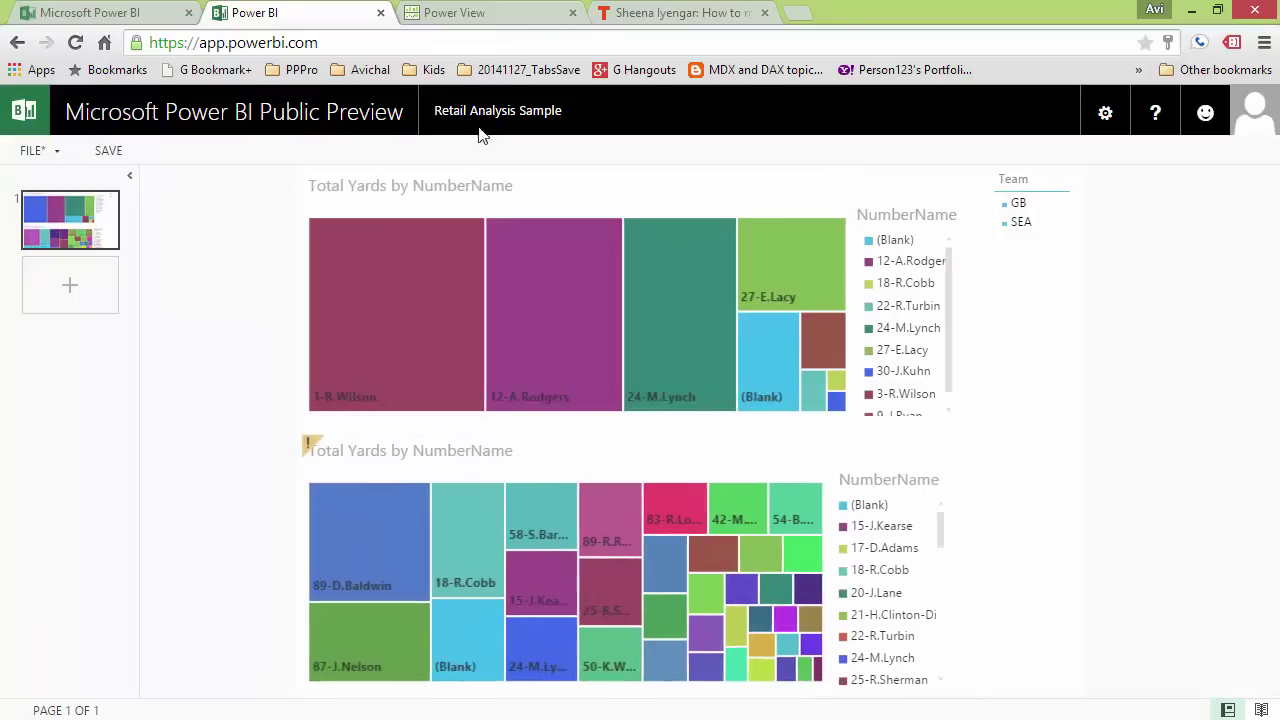
Step: Hide the browser's bookmarks bar and display the report full screen in reading view
{"action": "right_click", "coordinate": [1216, 63]}
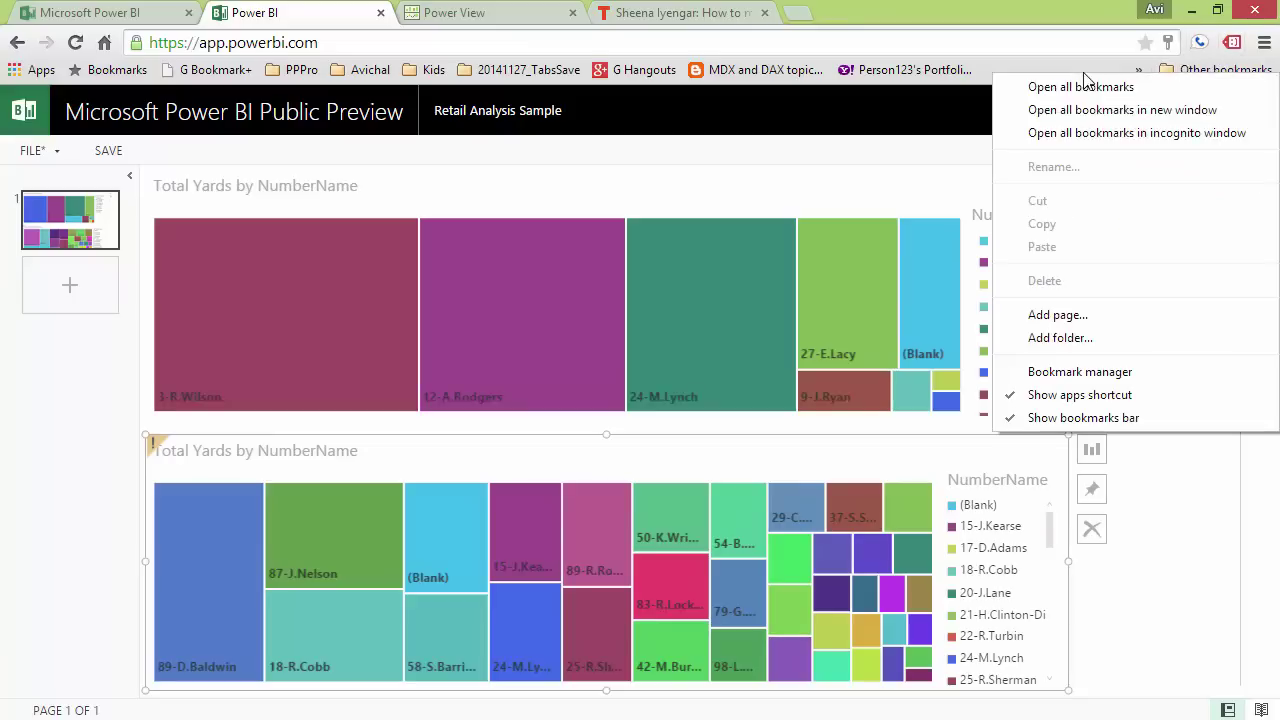
{"action": "left_click", "coordinate": [1045, 416]}
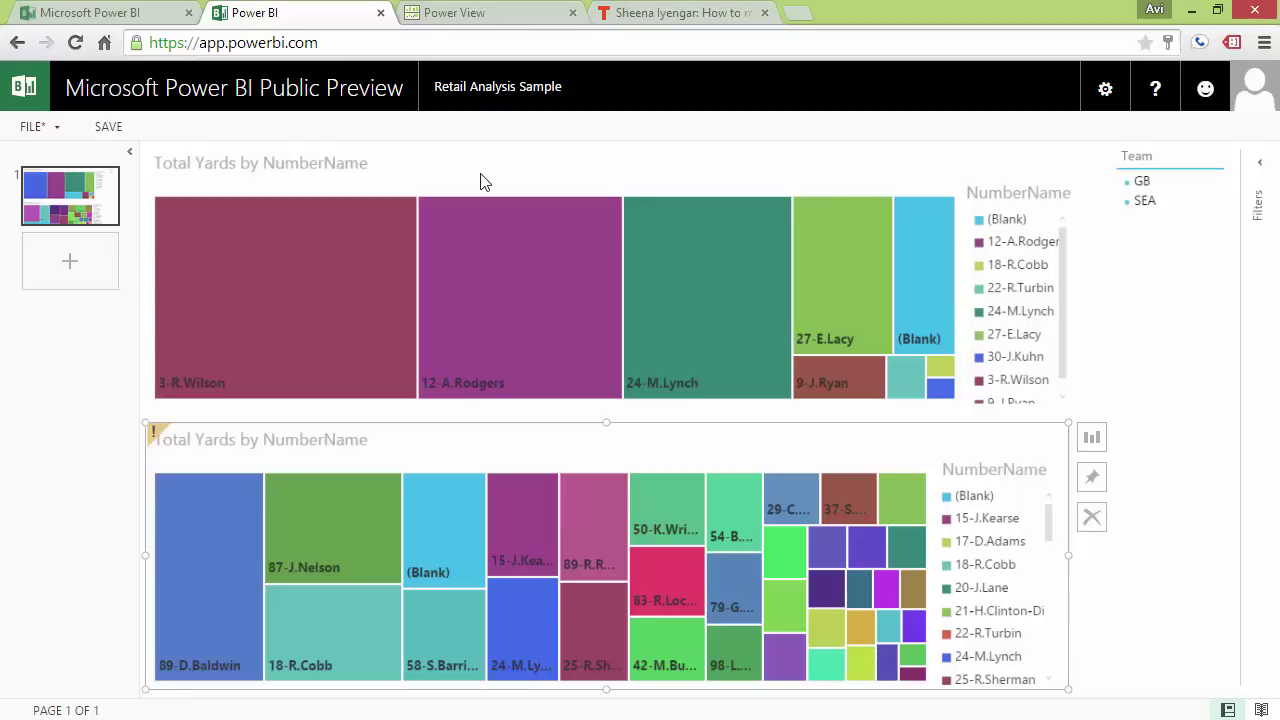
{"action": "left_click", "coordinate": [1224, 710]}
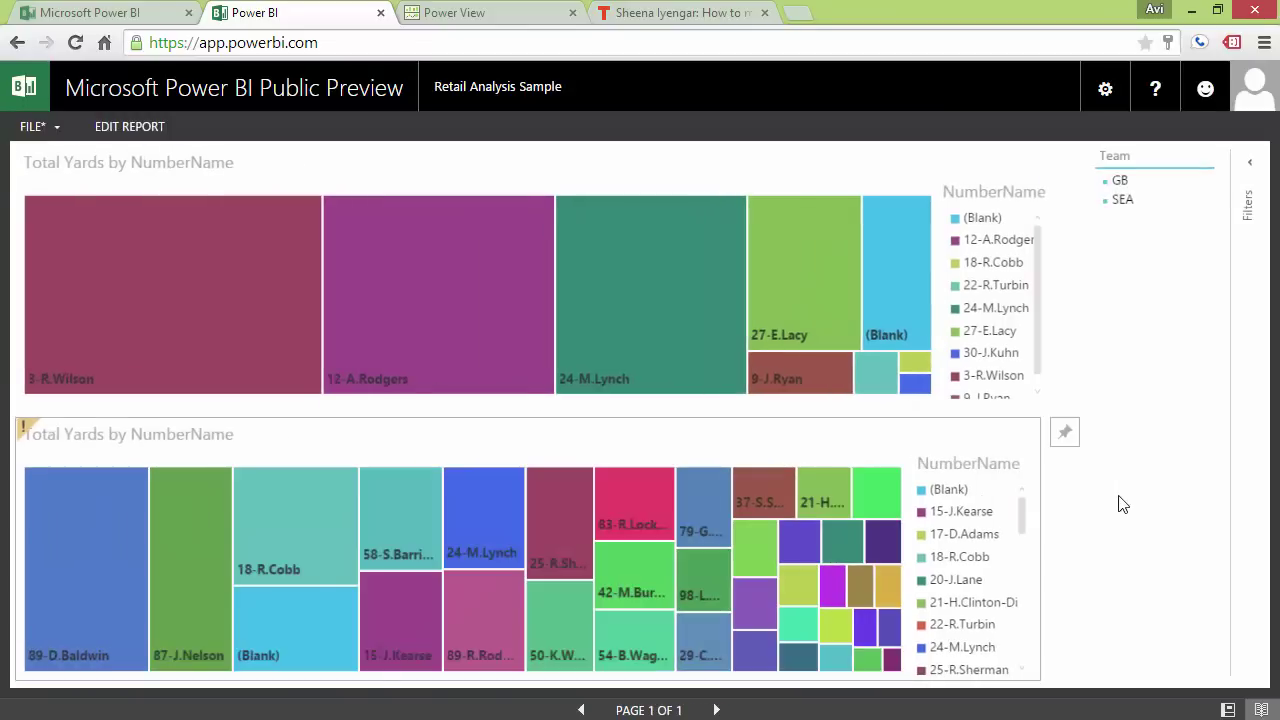
{"action": "key", "text": "F11"}
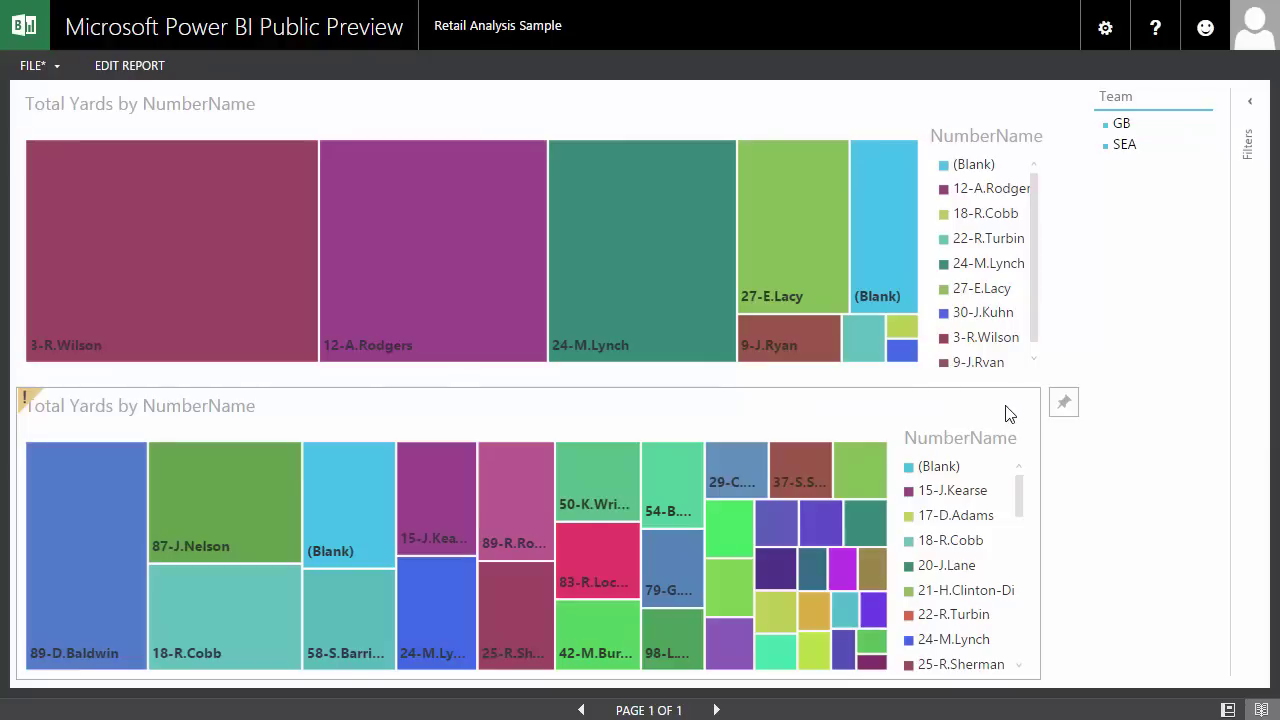
Step: Slice both treemaps to team GB and select 12-A.Rodgers in the upper one to examine total yards by receiver
{"action": "mouse_move", "coordinate": [716, 193]}
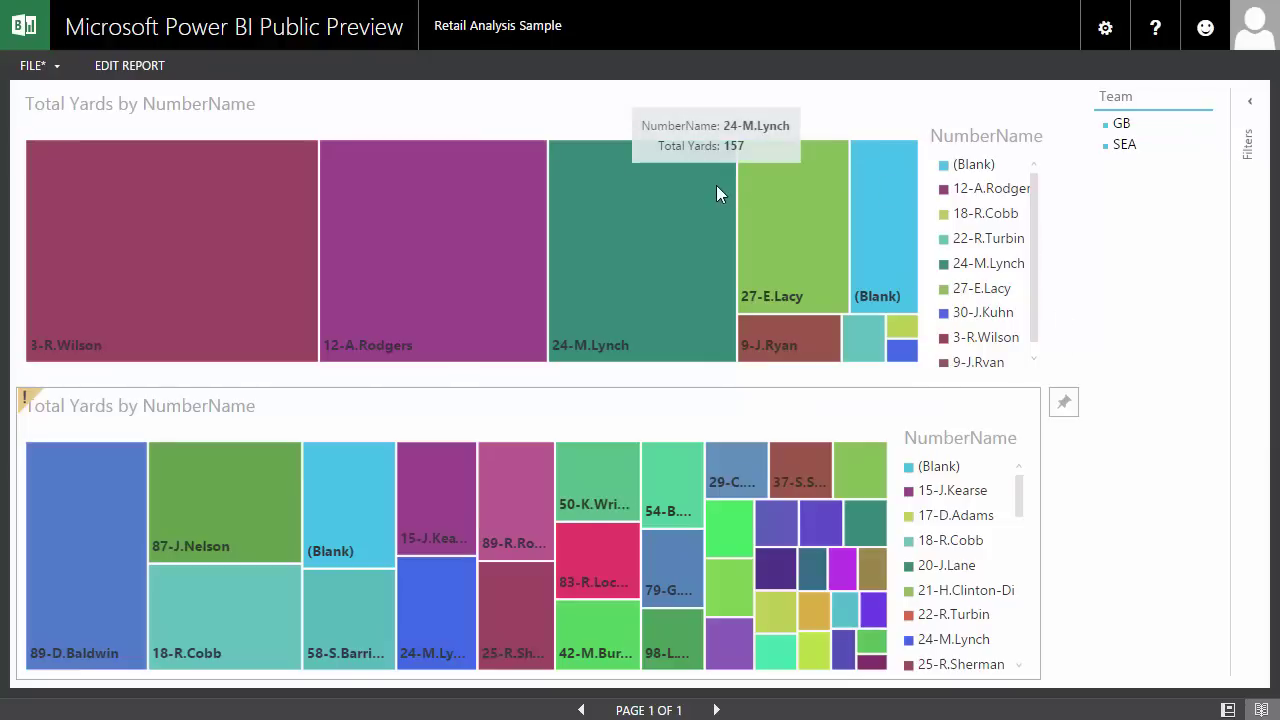
{"action": "mouse_move", "coordinate": [862, 195]}
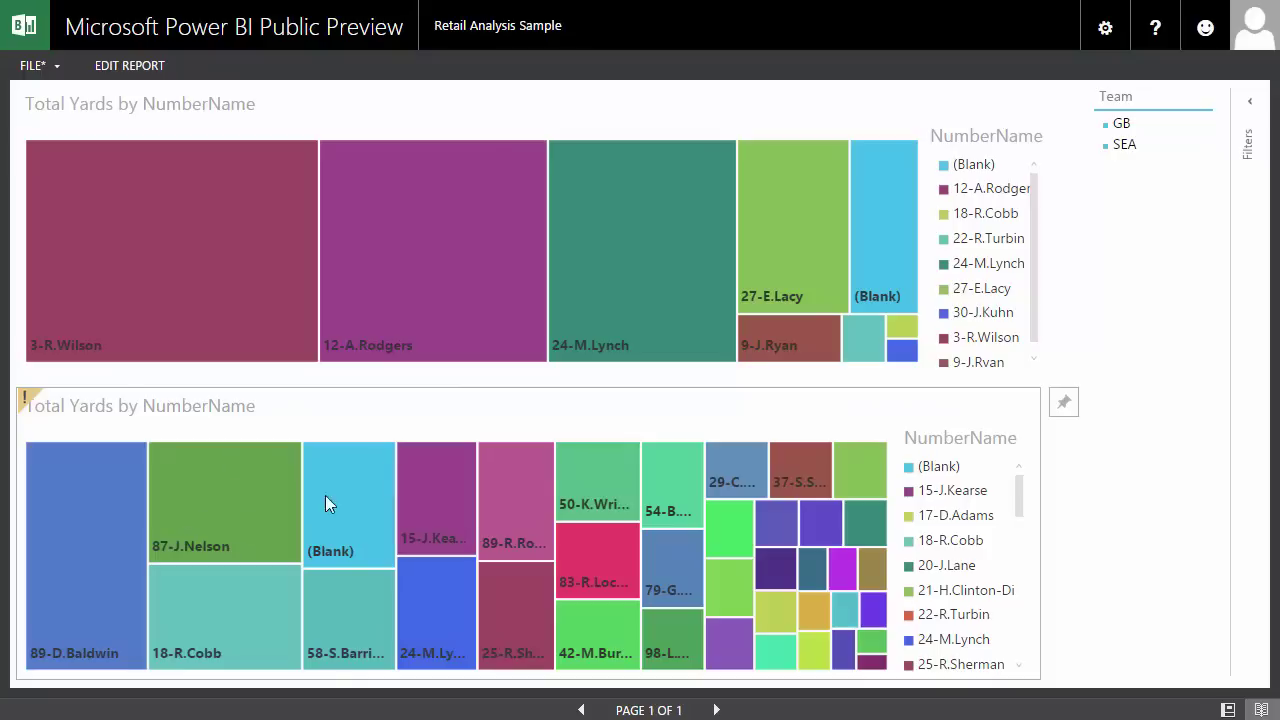
{"action": "mouse_move", "coordinate": [232, 480]}
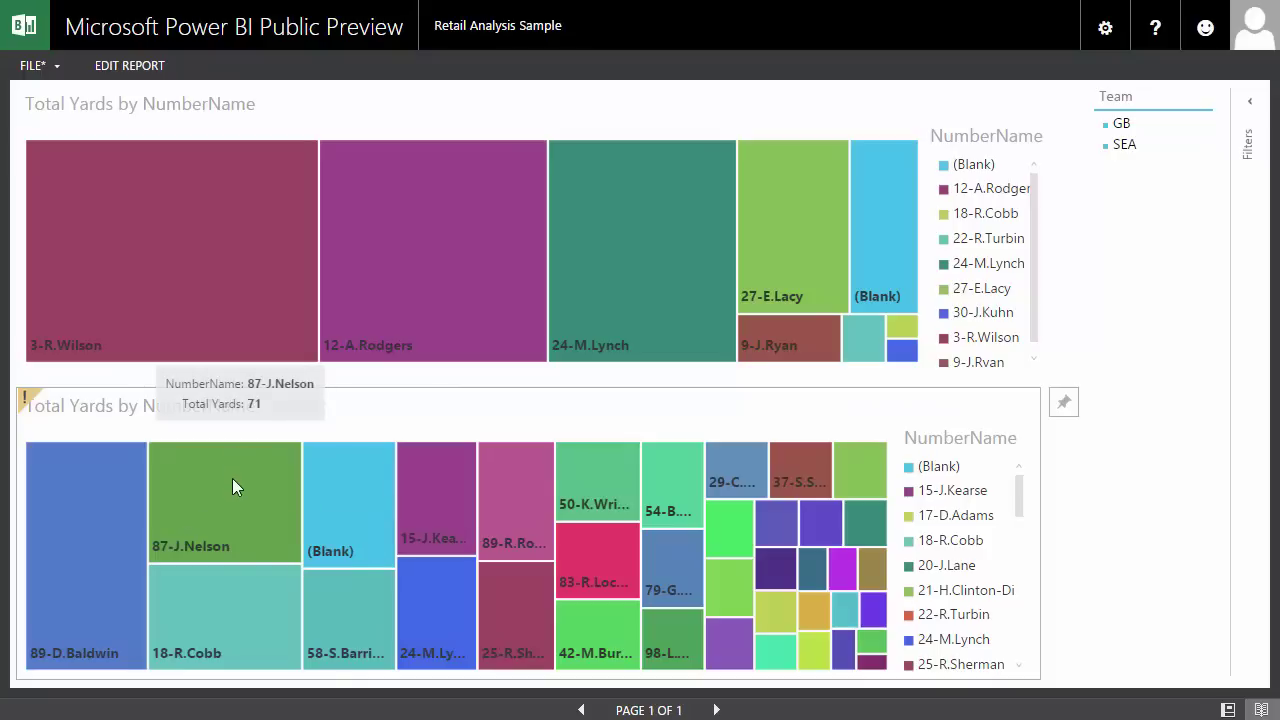
{"action": "left_click", "coordinate": [1126, 126]}
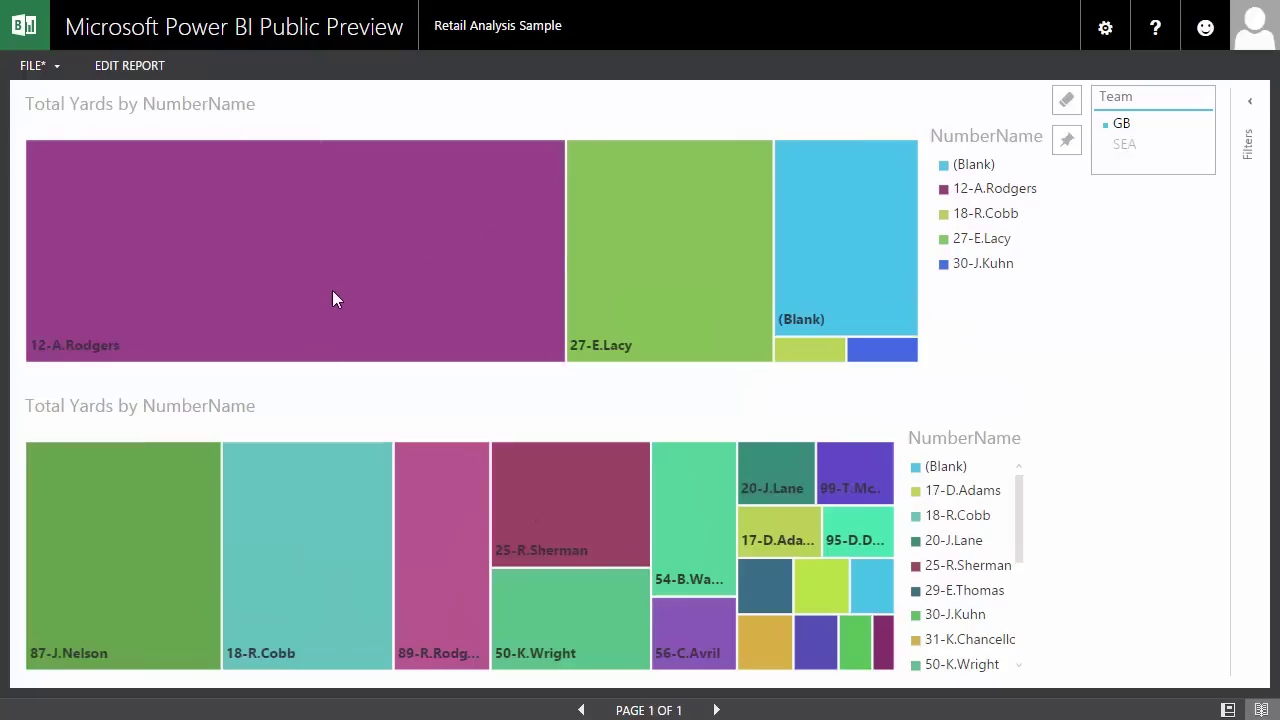
{"action": "mouse_move", "coordinate": [336, 290]}
{"action": "mouse_move", "coordinate": [693, 253]}
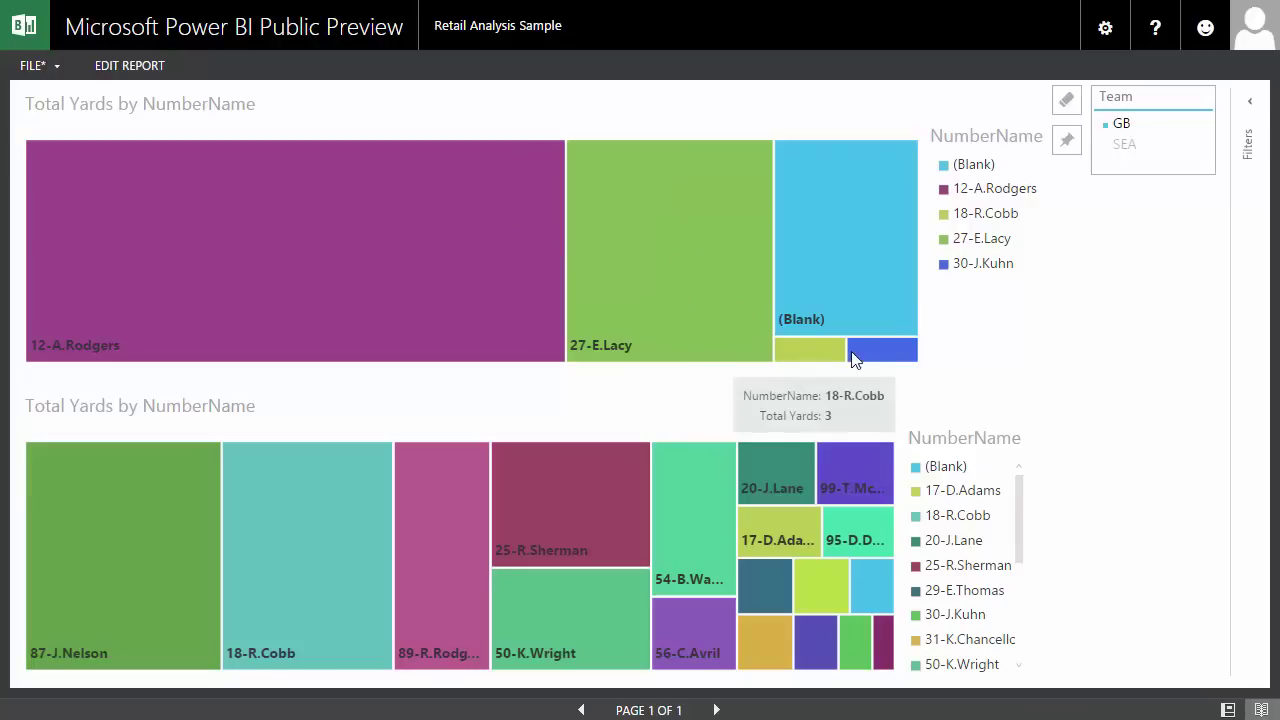
{"action": "mouse_move", "coordinate": [880, 360]}
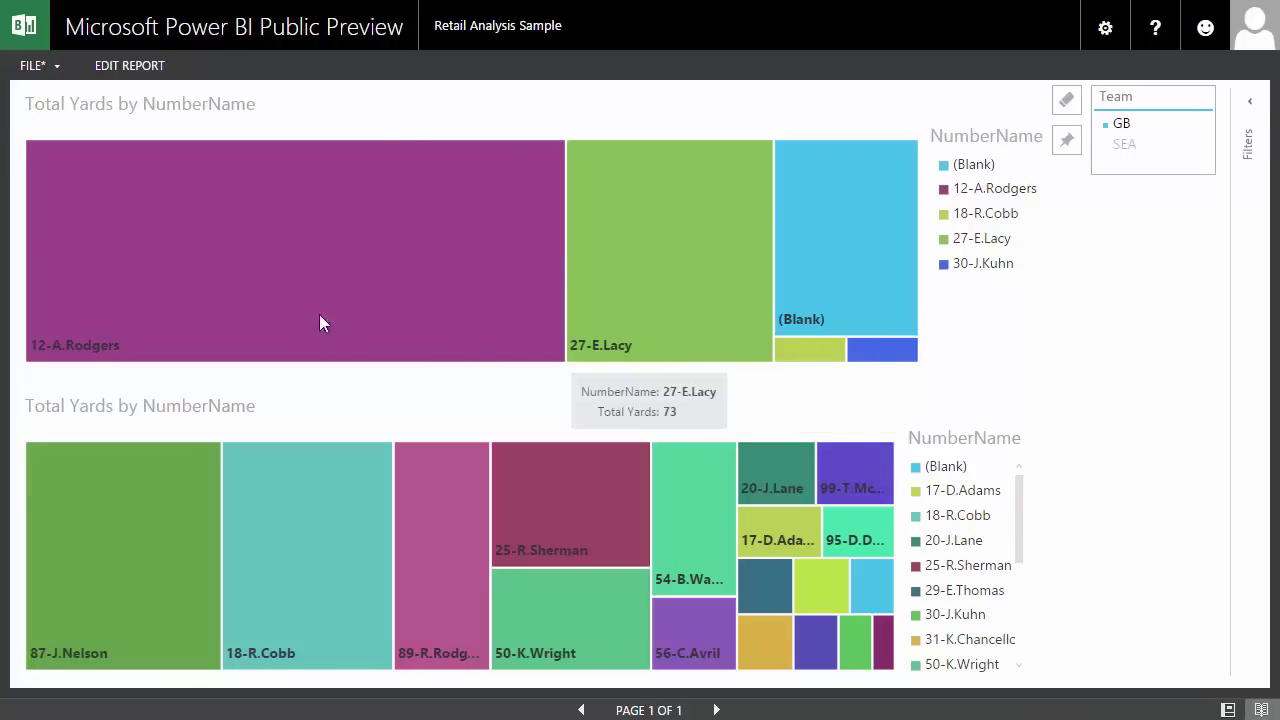
{"action": "left_click", "coordinate": [303, 277]}
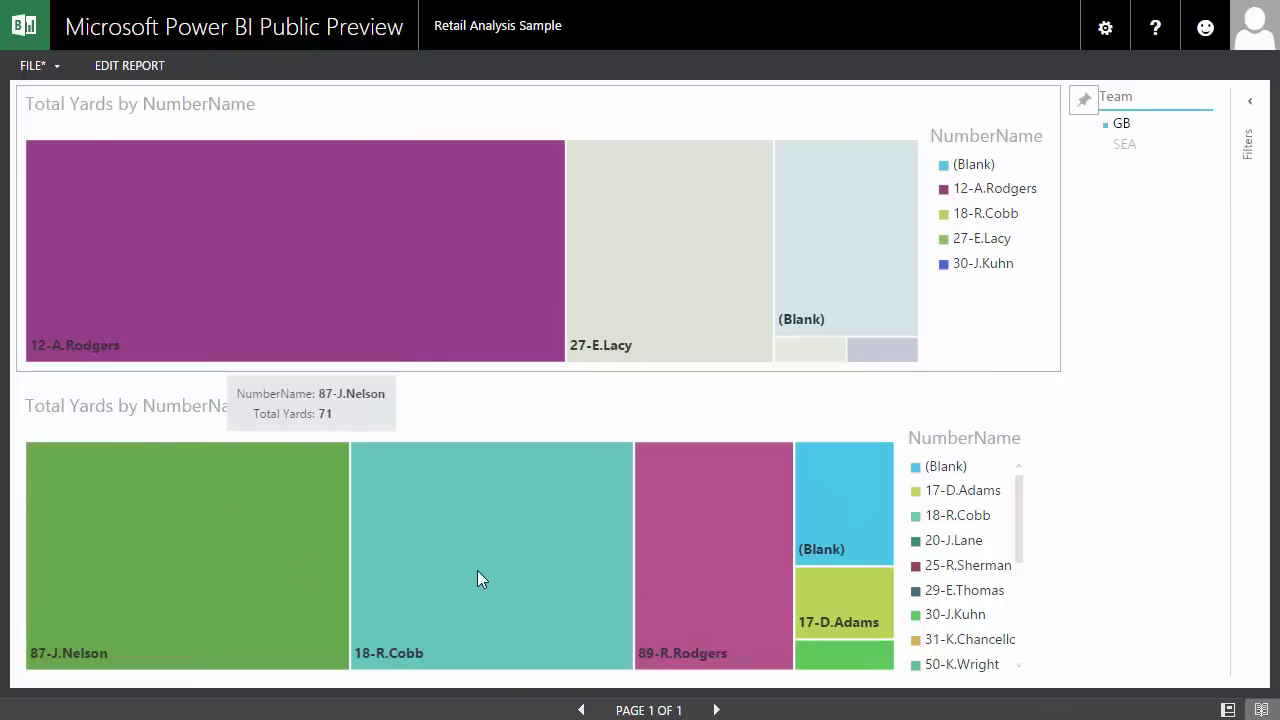
{"action": "mouse_move", "coordinate": [477, 571]}
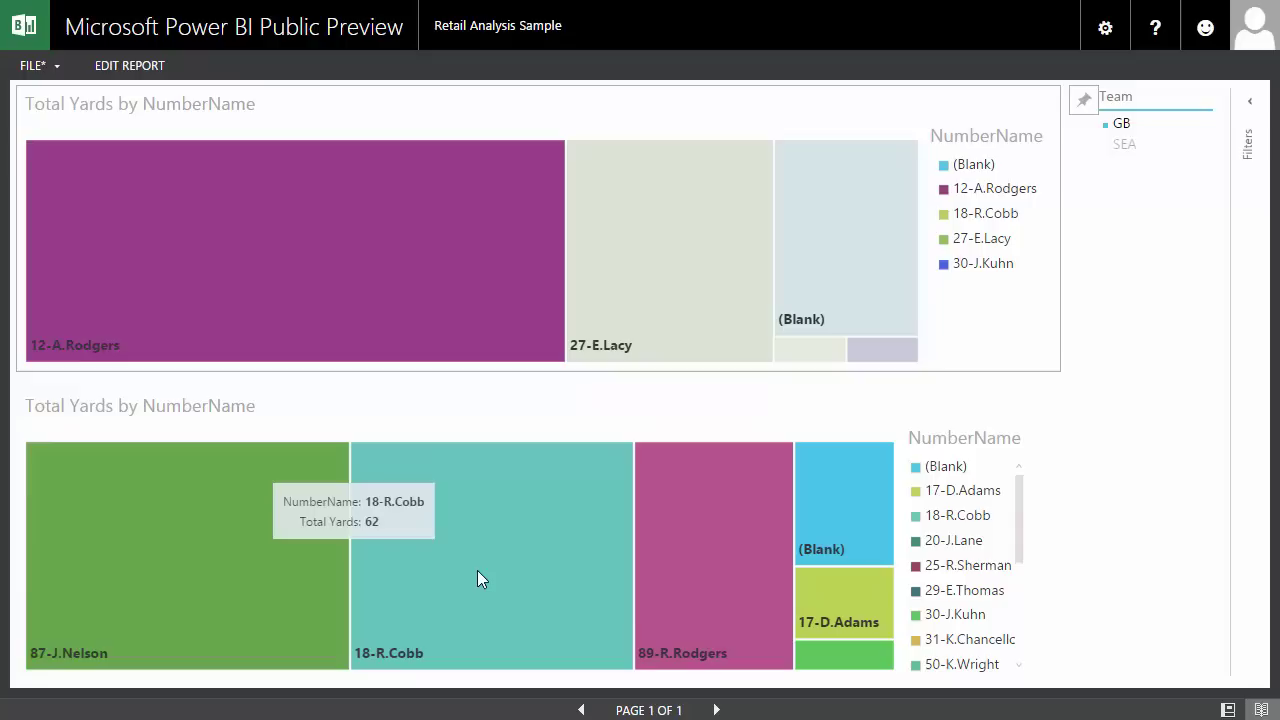
Step: Slice the page to team SEA and select 3-R.Wilson in the upper treemap to examine total yards by receiver
{"action": "left_click", "coordinate": [1125, 145]}
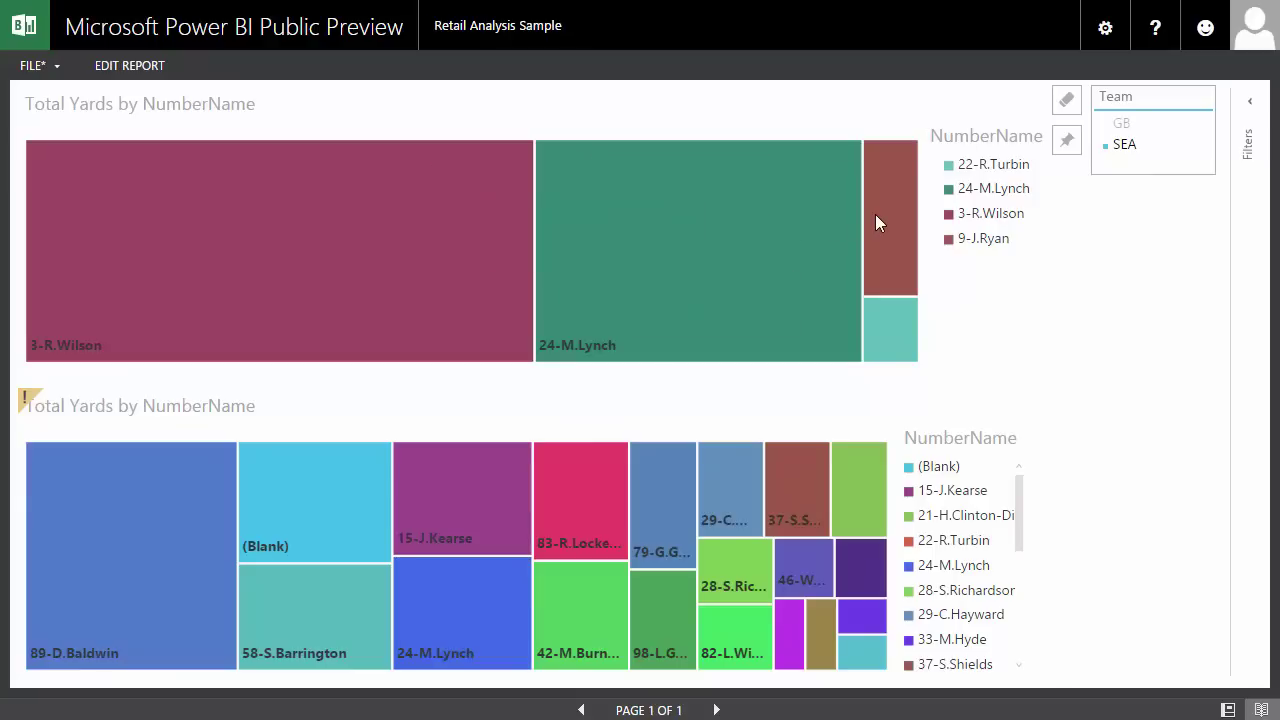
{"action": "left_click", "coordinate": [204, 322]}
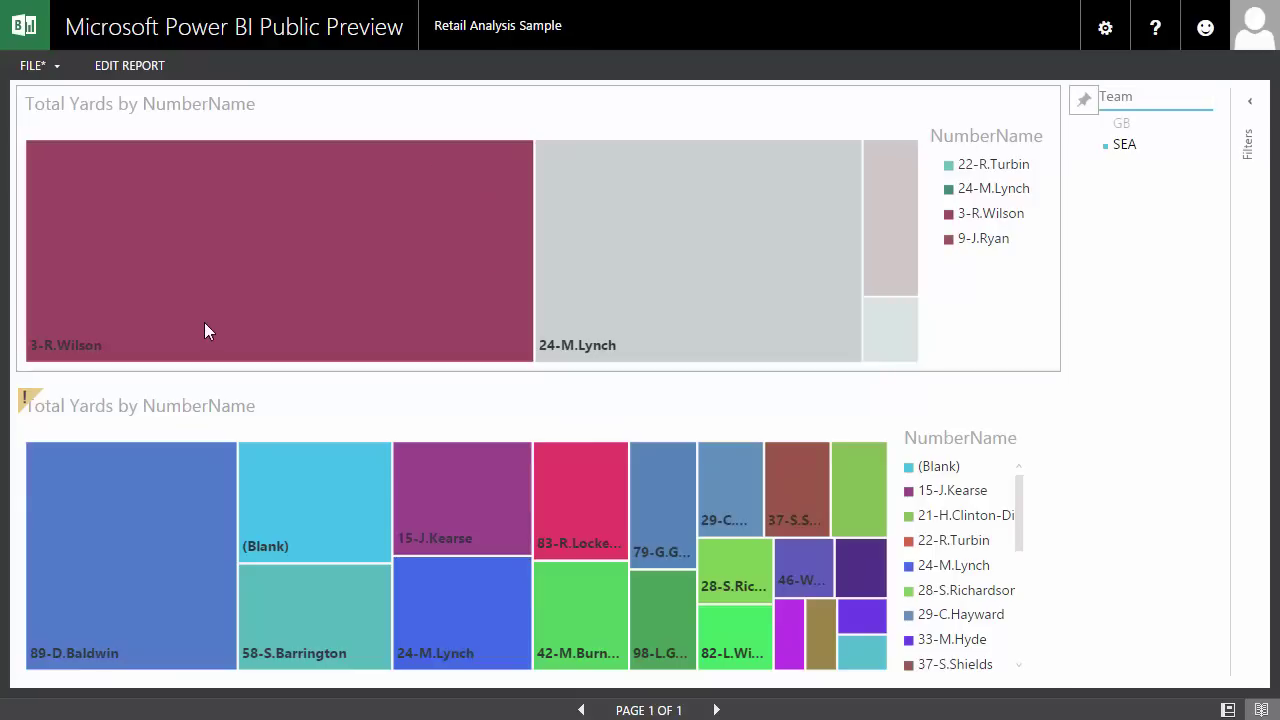
{"action": "mouse_move", "coordinate": [164, 540]}
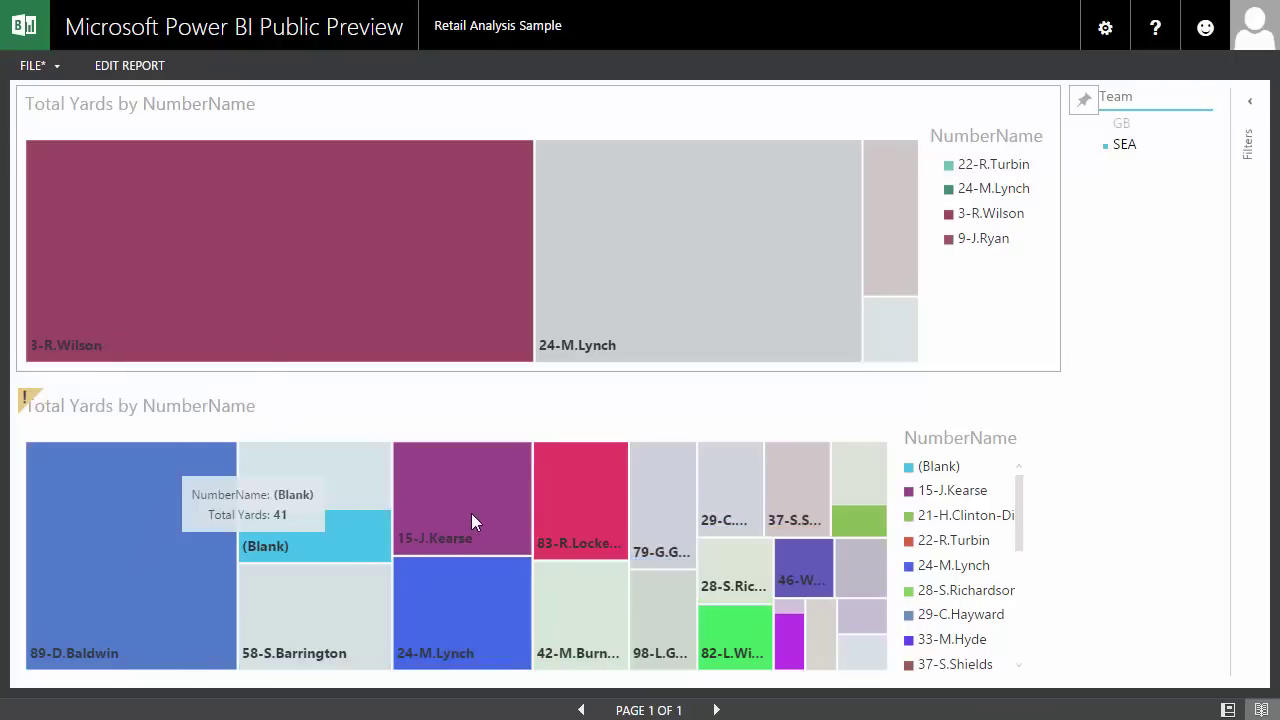
{"action": "mouse_move", "coordinate": [477, 513]}
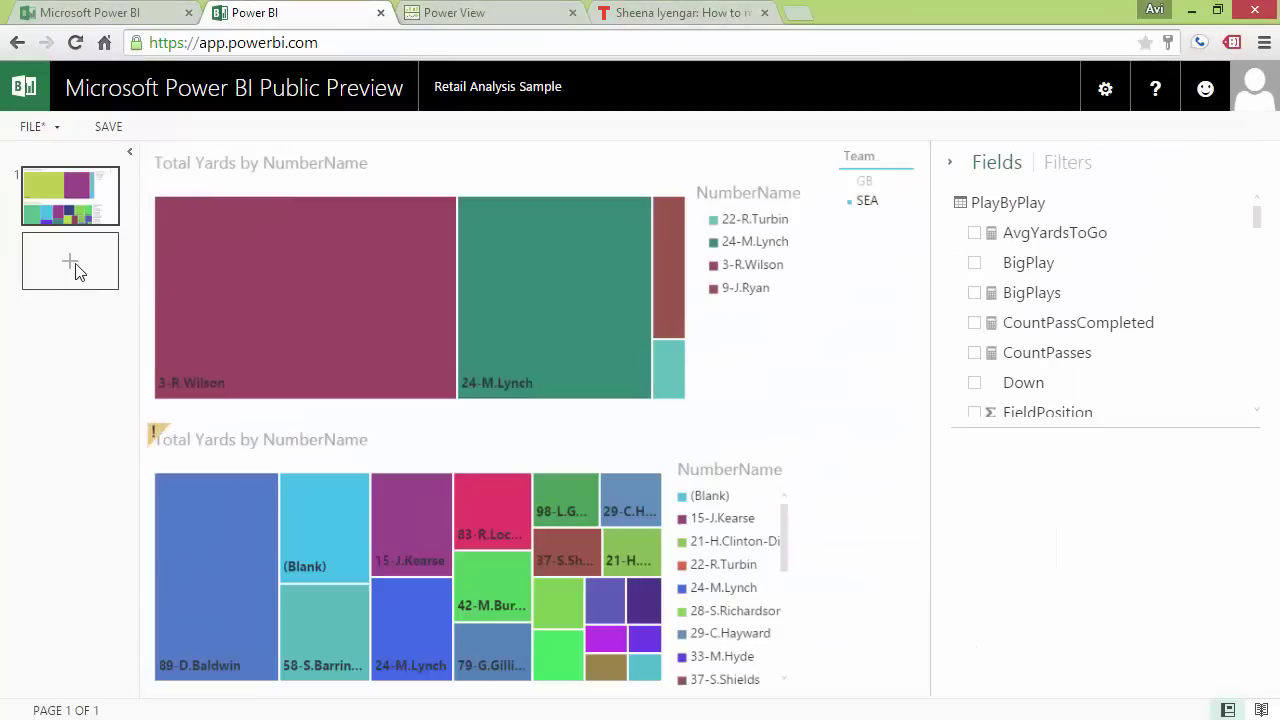
Step: Add a second report page in editing view with a gauge of PctPassComplete
{"action": "left_click", "coordinate": [74, 266]}
{"action": "scroll", "coordinate": [1266, 384], "scroll_direction": "down", "scroll_amount": 3}
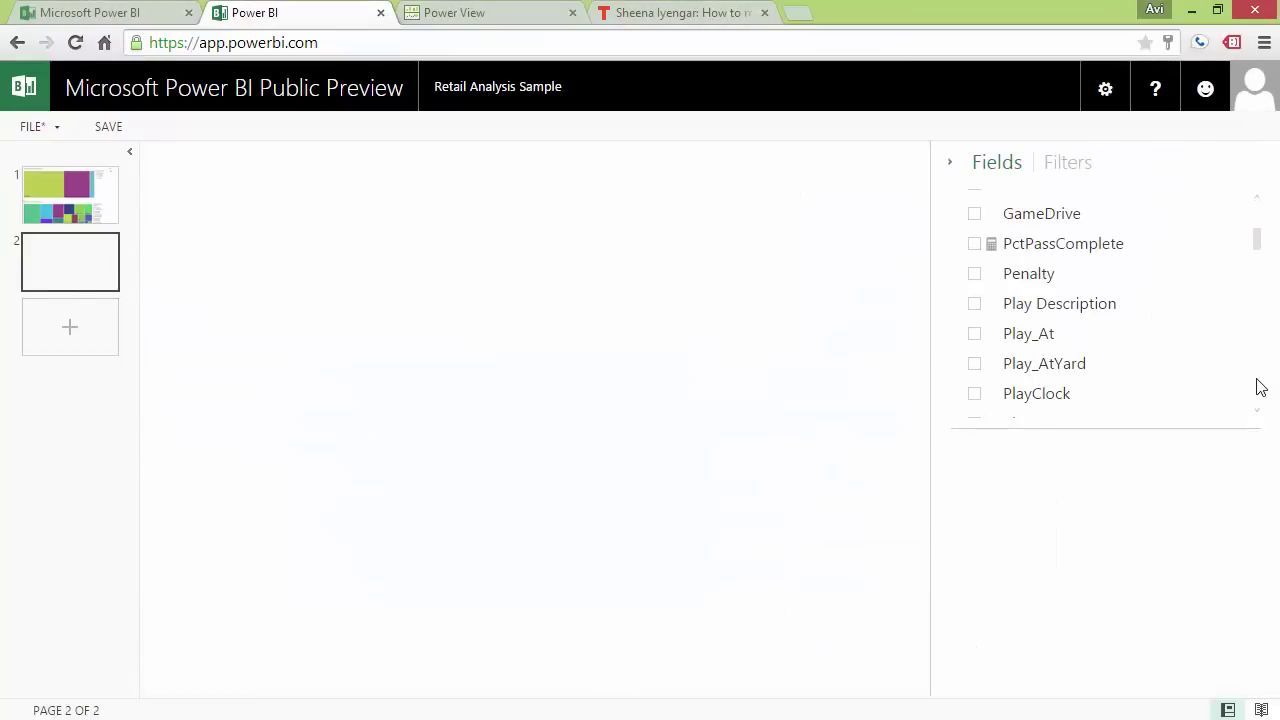
{"action": "left_click", "coordinate": [975, 245]}
{"action": "left_click", "coordinate": [516, 197]}
{"action": "left_click", "coordinate": [516, 497]}
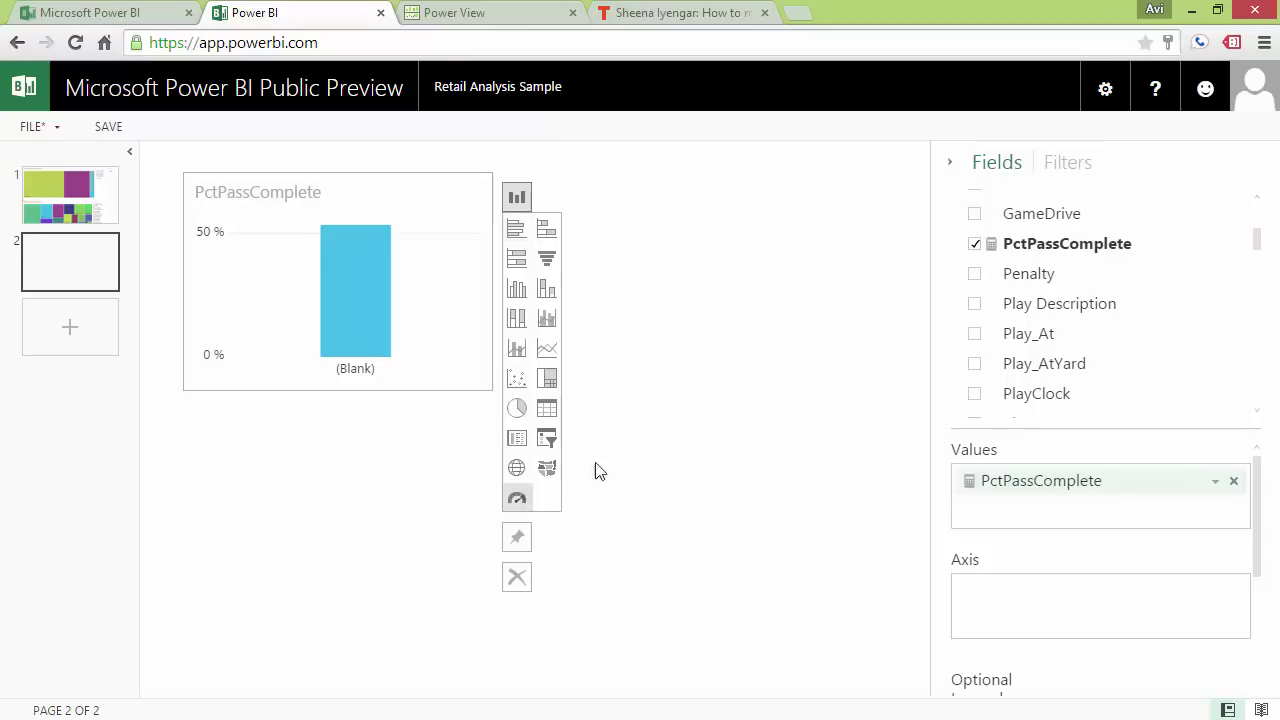
Step: Split the PctPassComplete gauge by Team and enlarge it across most of the page
{"action": "scroll", "coordinate": [1116, 304], "scroll_direction": "up", "scroll_amount": 3}
{"action": "scroll", "coordinate": [1255, 380], "scroll_direction": "down", "scroll_amount": 10}
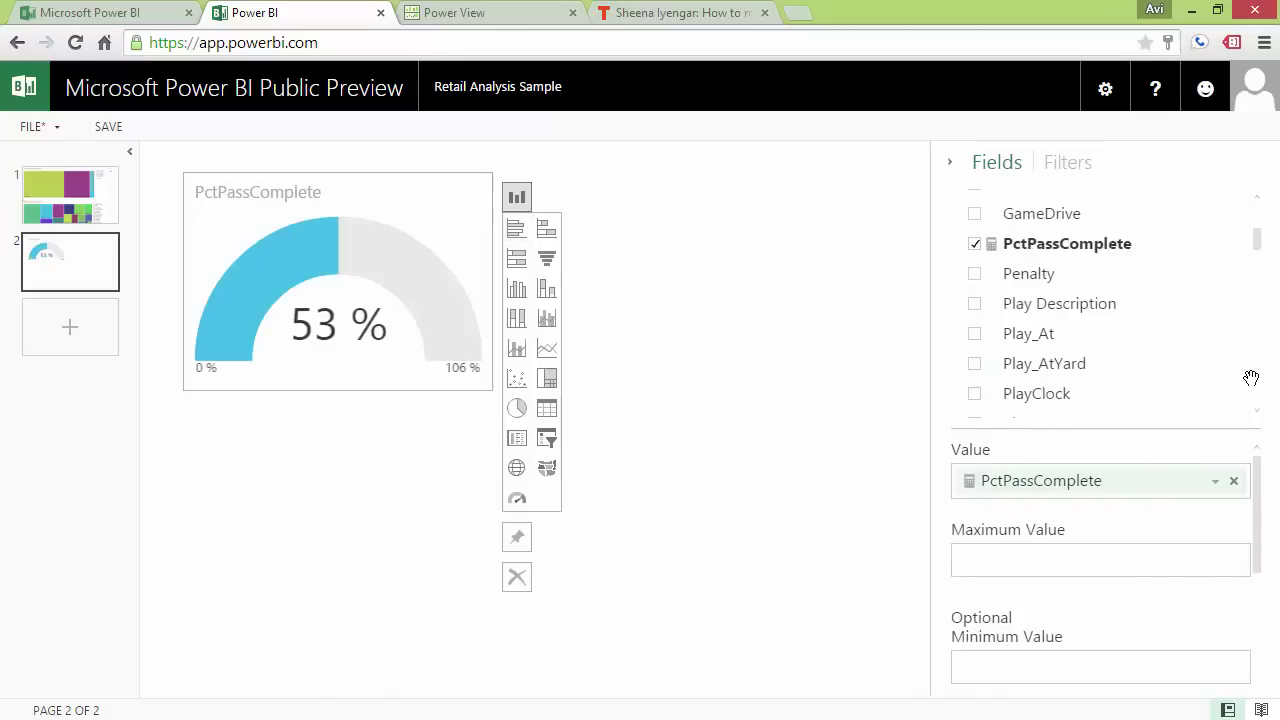
{"action": "left_click", "coordinate": [975, 356]}
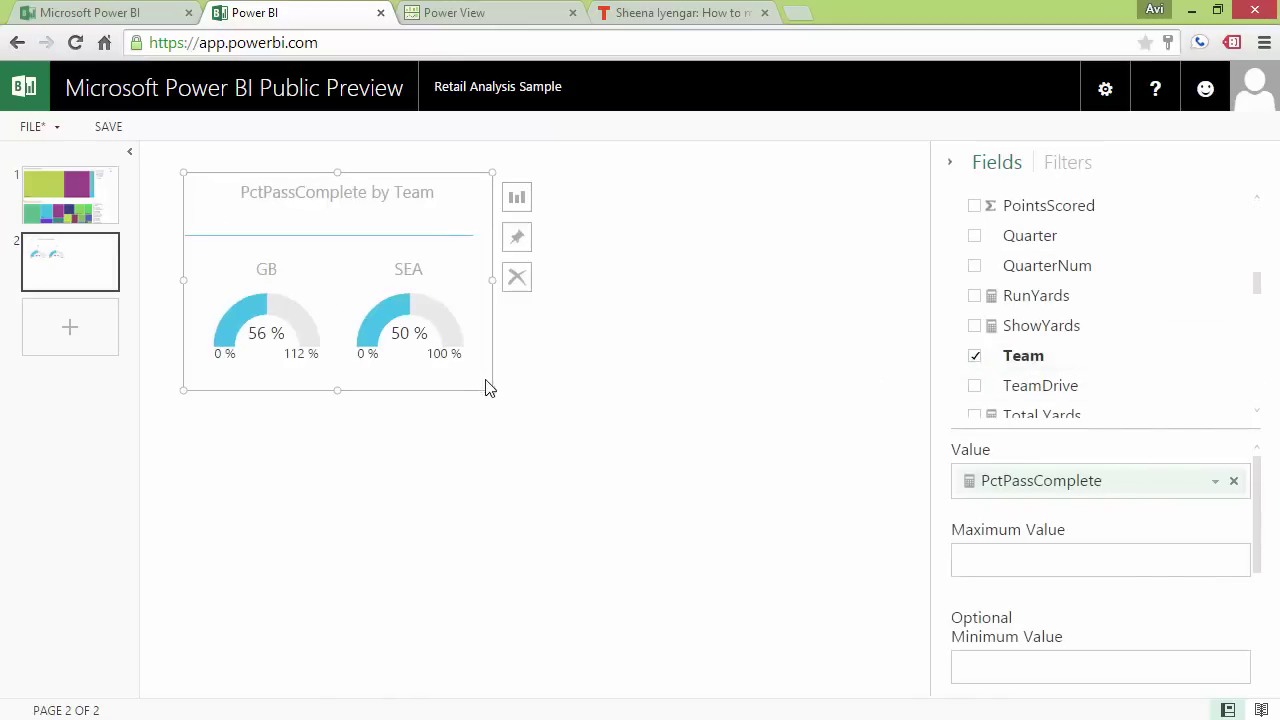
{"action": "left_click_drag", "start_coordinate": [491, 389], "coordinate": [843, 586]}
{"action": "left_click", "coordinate": [871, 166]}
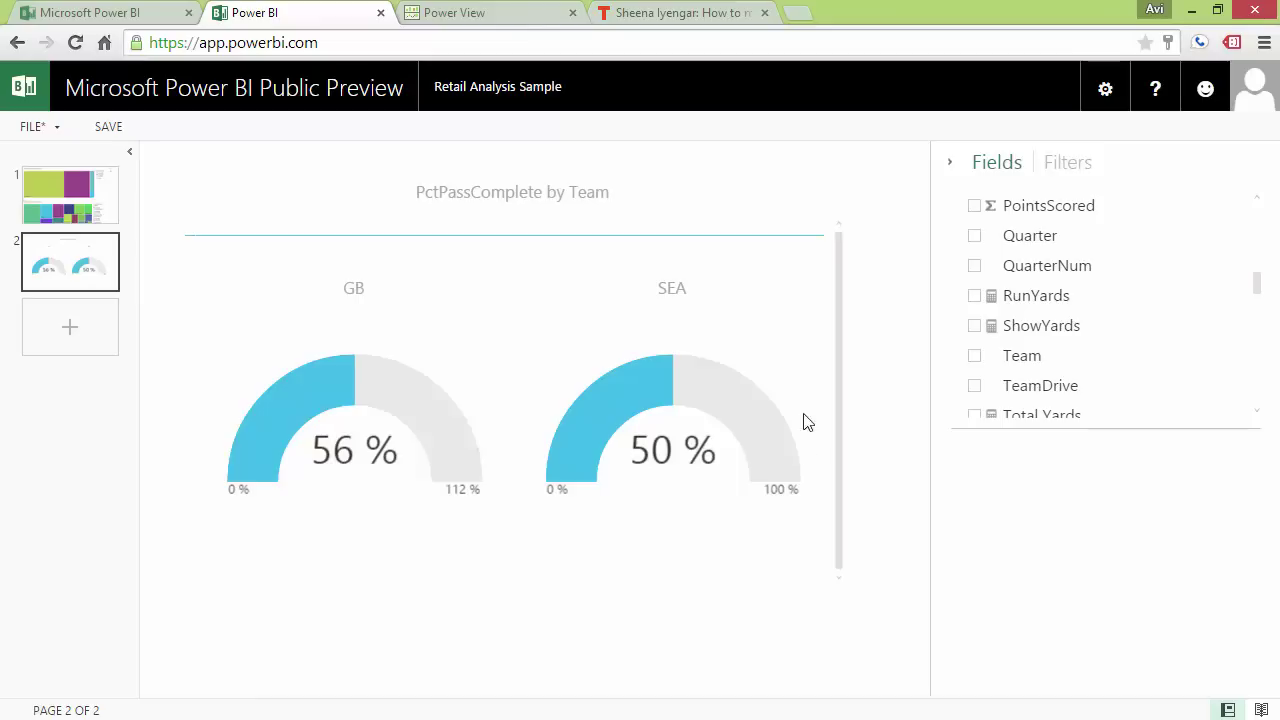
{"action": "left_click", "coordinate": [809, 352]}
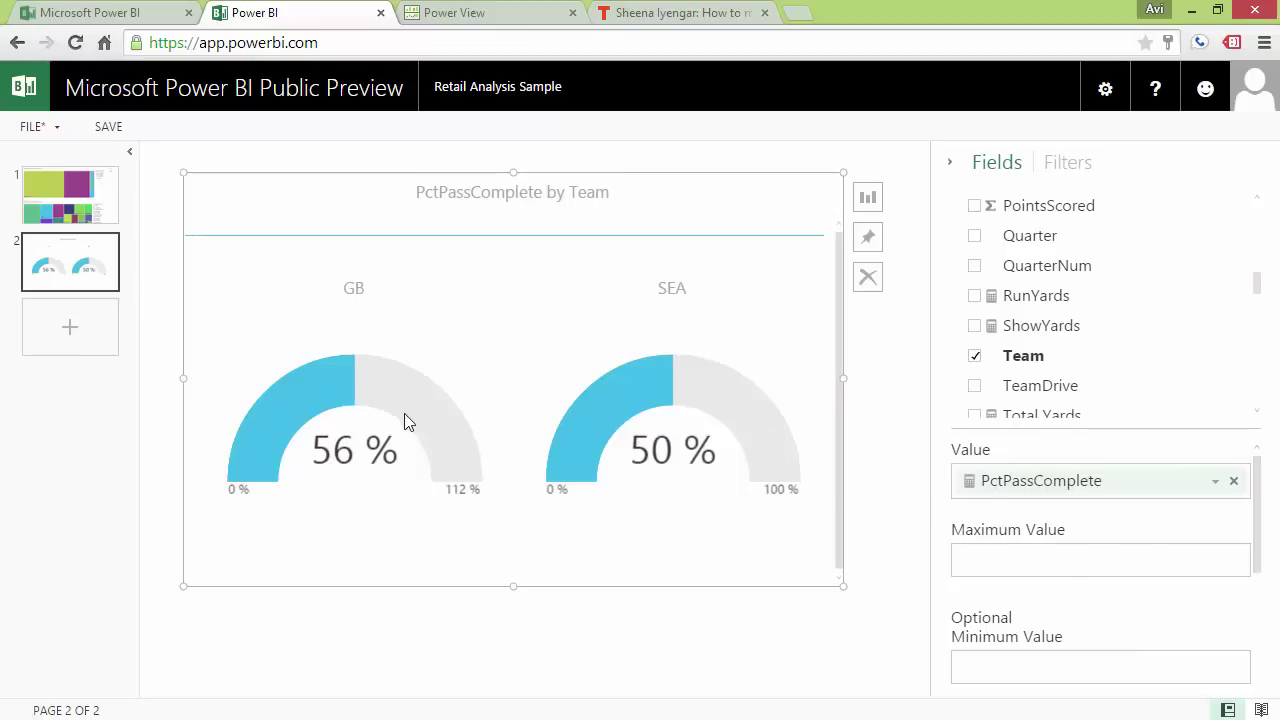
{"action": "mouse_move", "coordinate": [349, 420]}
Step: Add a third report page with a column chart of AvgYardsToGo
{"action": "left_click", "coordinate": [68, 332]}
{"action": "scroll", "coordinate": [1263, 263], "scroll_direction": "down", "scroll_amount": 3}
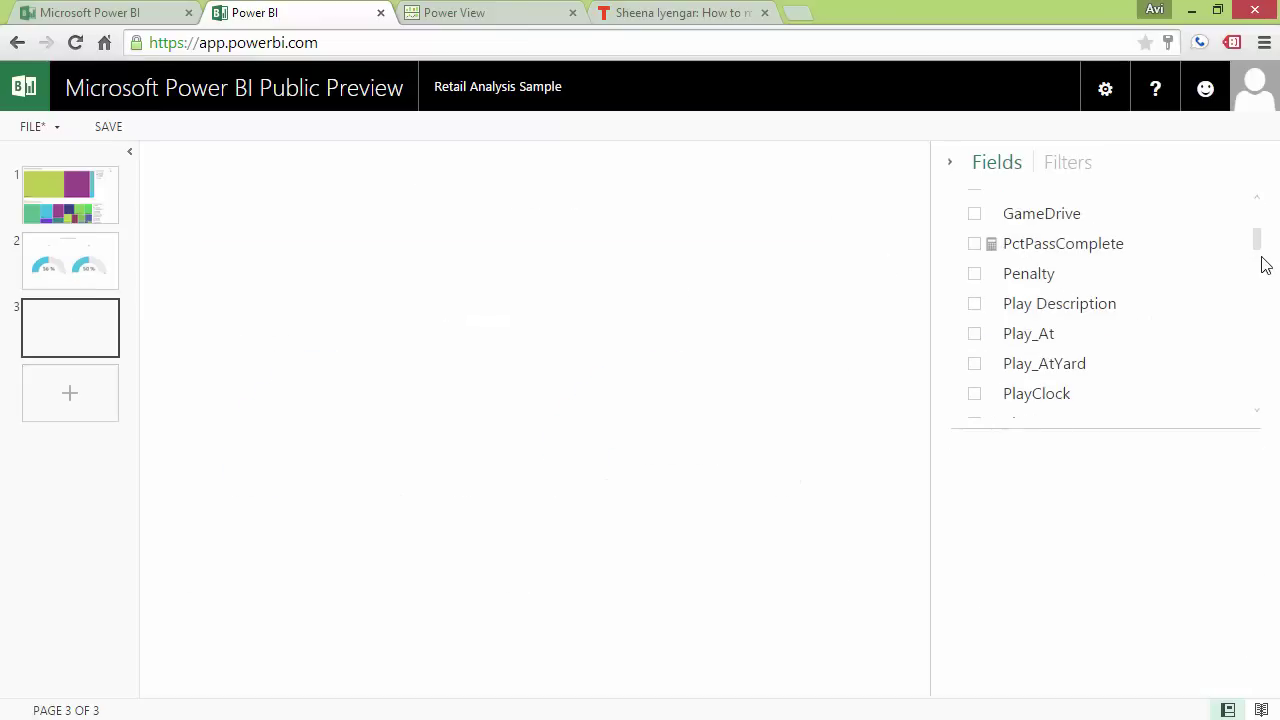
{"action": "scroll", "coordinate": [997, 215], "scroll_direction": "up", "scroll_amount": 3}
{"action": "left_click", "coordinate": [976, 232]}
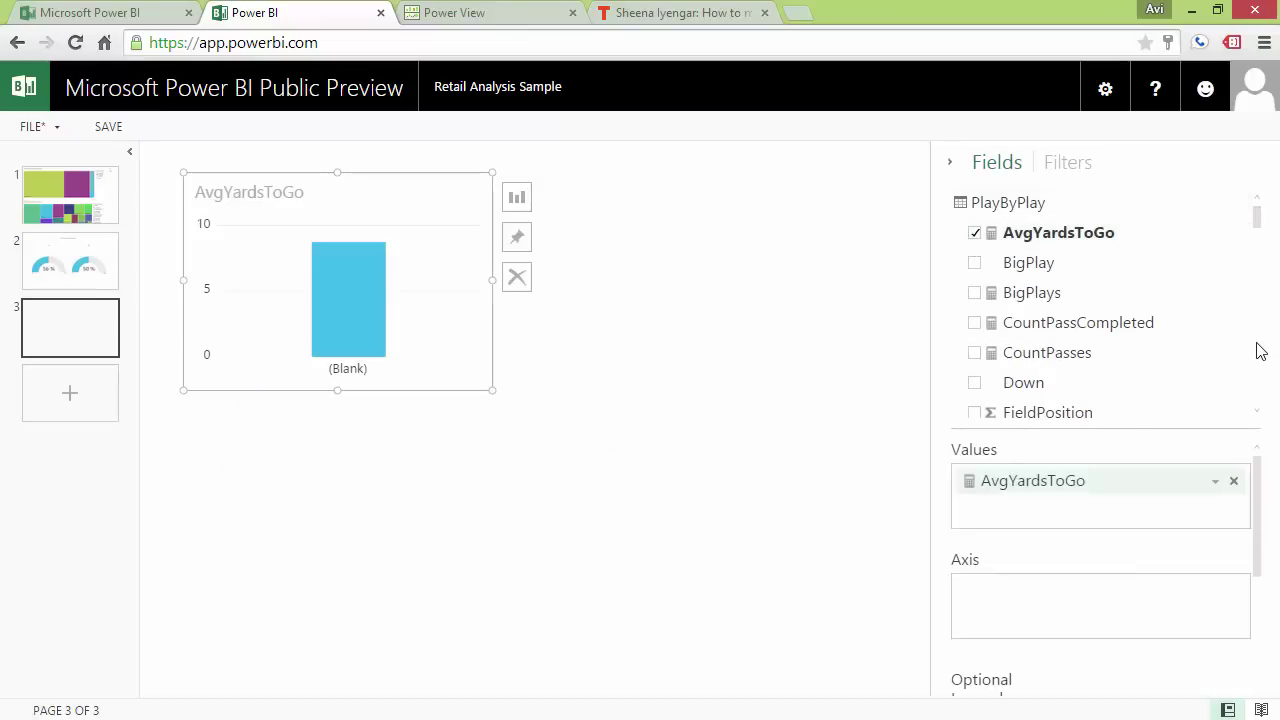
Step: Add Total Yards to the AvgYardsToGo chart and change the chart to a combo chart
{"action": "scroll", "coordinate": [1258, 350], "scroll_direction": "down", "scroll_amount": 5}
{"action": "scroll", "coordinate": [1257, 350], "scroll_direction": "down", "scroll_amount": 6}
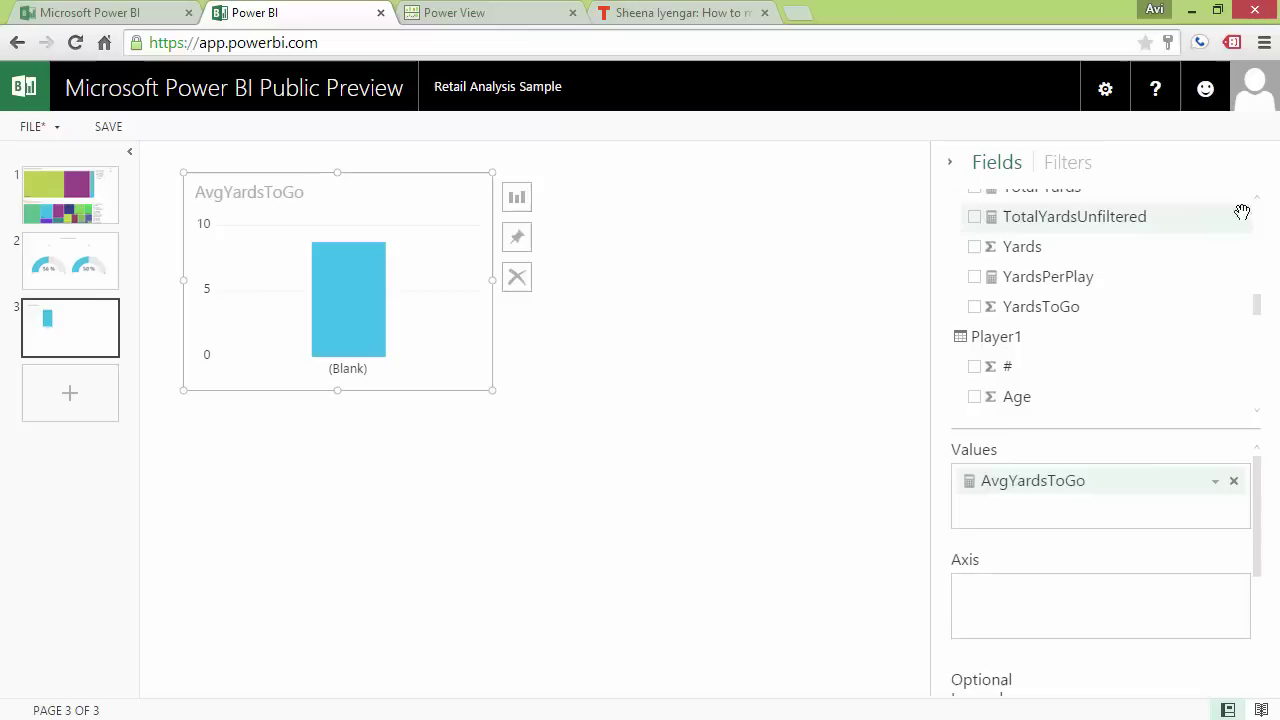
{"action": "scroll", "coordinate": [1000, 220], "scroll_direction": "up", "scroll_amount": 1}
{"action": "left_click", "coordinate": [975, 212]}
{"action": "left_click", "coordinate": [516, 197]}
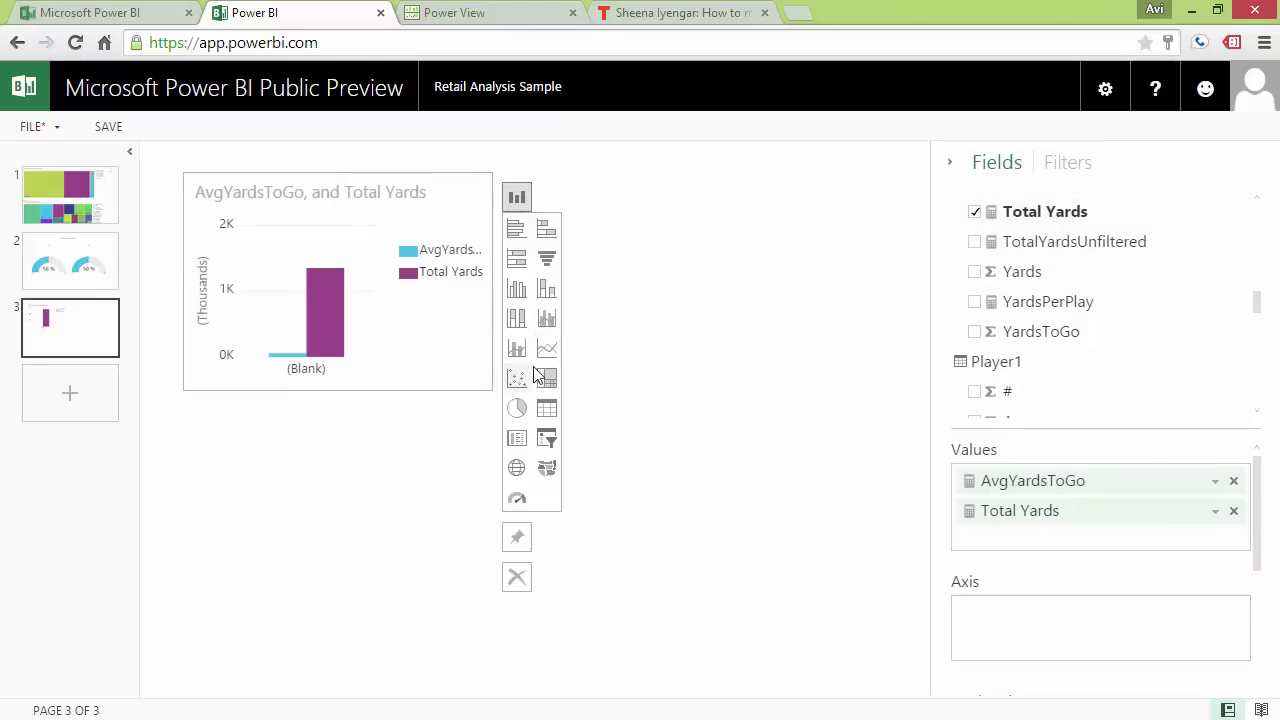
{"action": "left_click", "coordinate": [518, 349]}
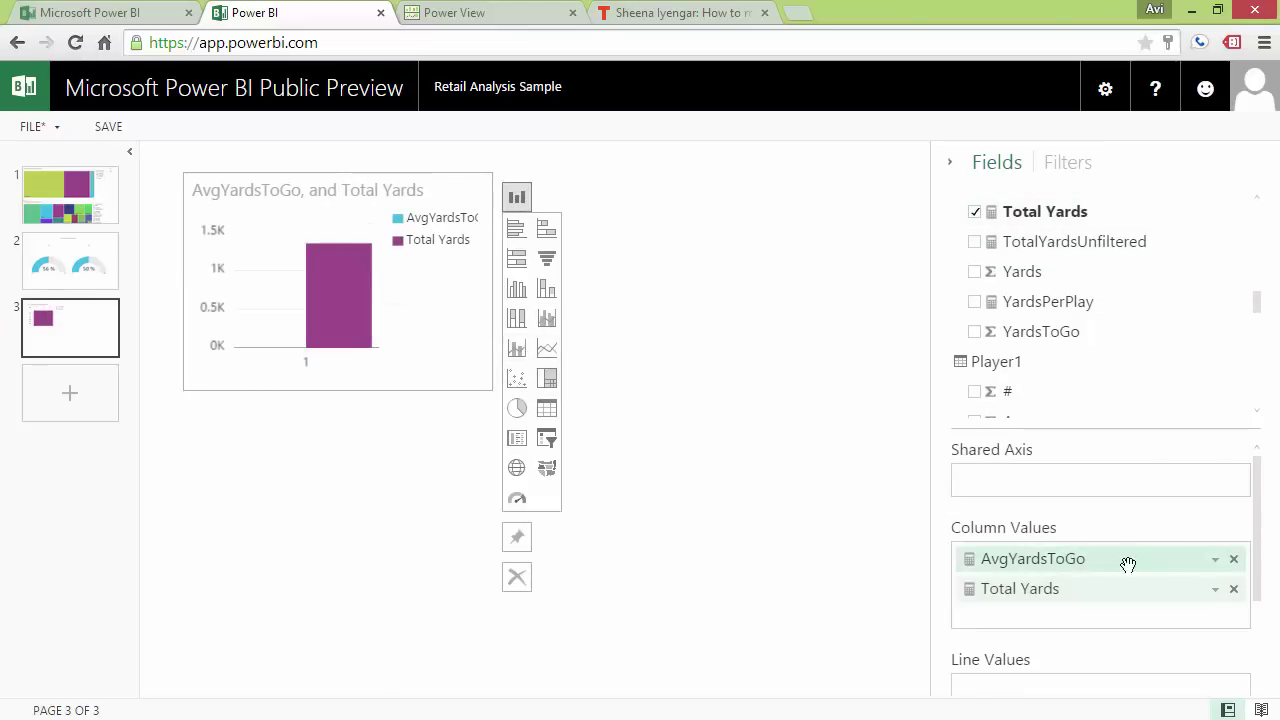
Step: Remove AvgYardsToGo from the combo chart's column values and plot YardsPerPlay as its line values
{"action": "scroll", "coordinate": [1262, 240], "scroll_direction": "up", "scroll_amount": 6}
{"action": "scroll", "coordinate": [1260, 346], "scroll_direction": "down", "scroll_amount": 6}
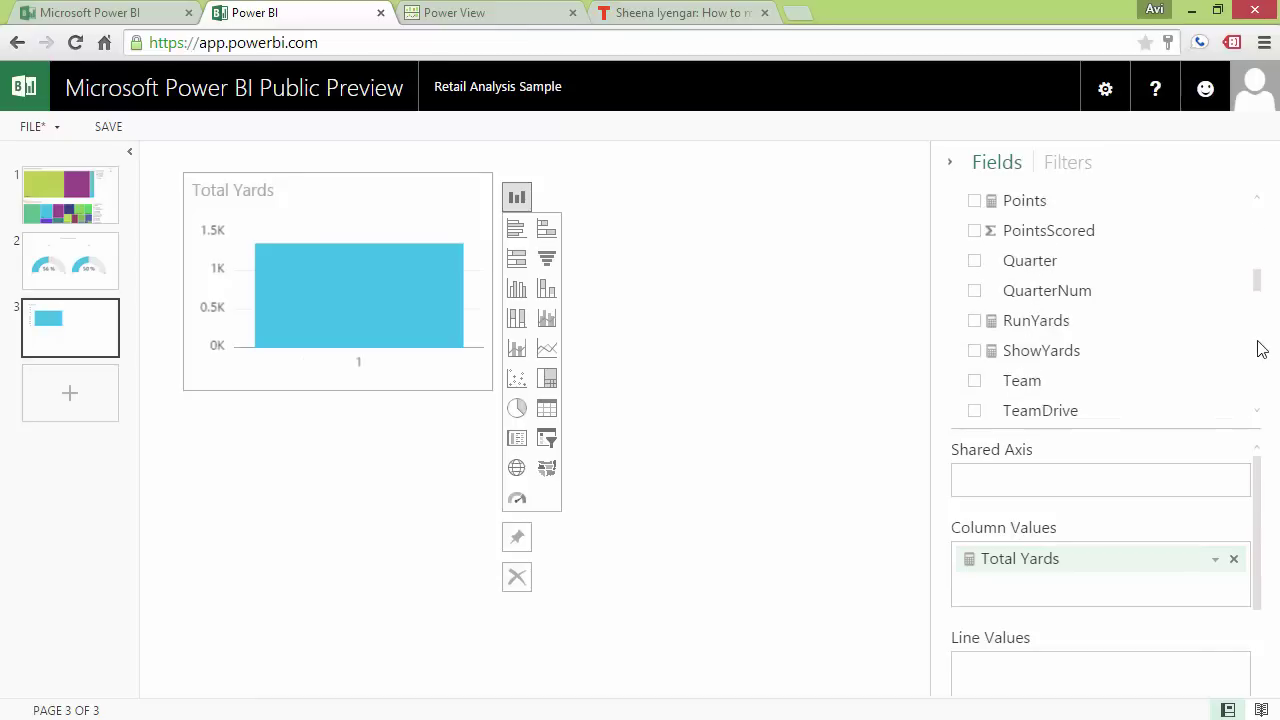
{"action": "left_click_drag", "start_coordinate": [1048, 301], "coordinate": [1037, 649]}
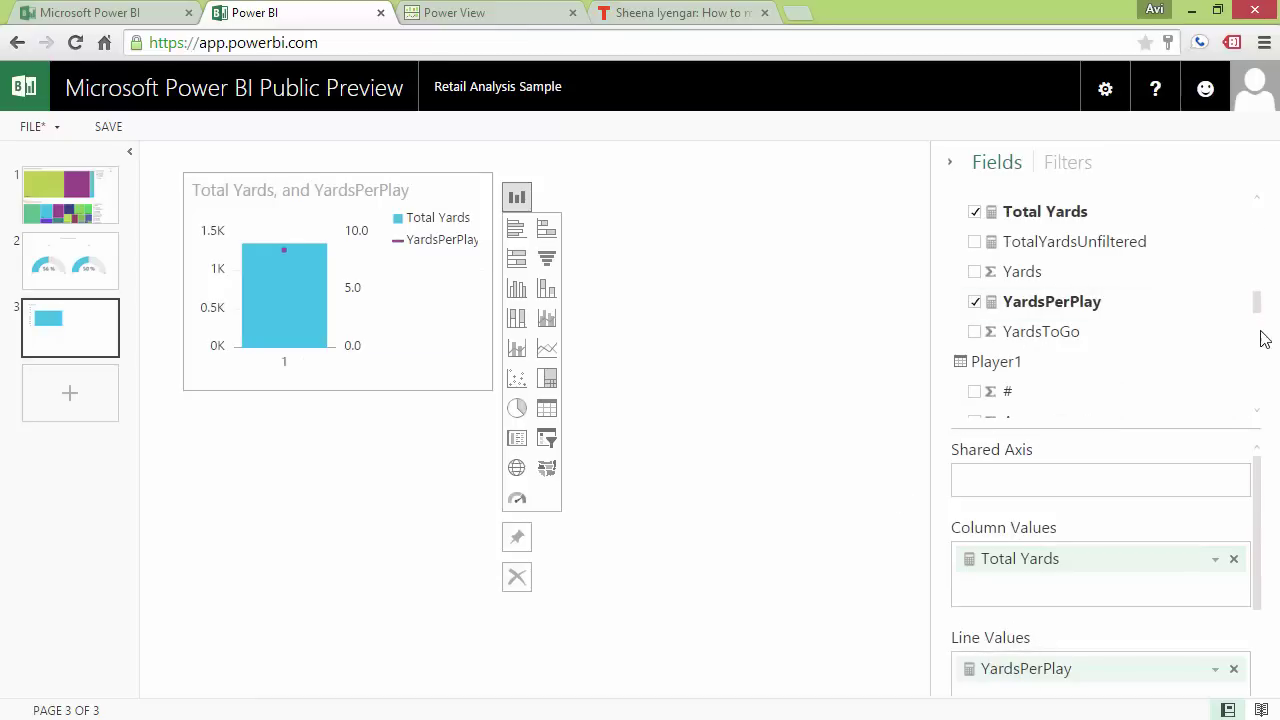
Step: Set Quarter as the combo chart's shared axis and enlarge the chart across most of the page
{"action": "scroll", "coordinate": [1260, 240], "scroll_direction": "up", "scroll_amount": 5}
{"action": "scroll", "coordinate": [1186, 237], "scroll_direction": "up", "scroll_amount": 6}
{"action": "scroll", "coordinate": [1257, 360], "scroll_direction": "down", "scroll_amount": 8}
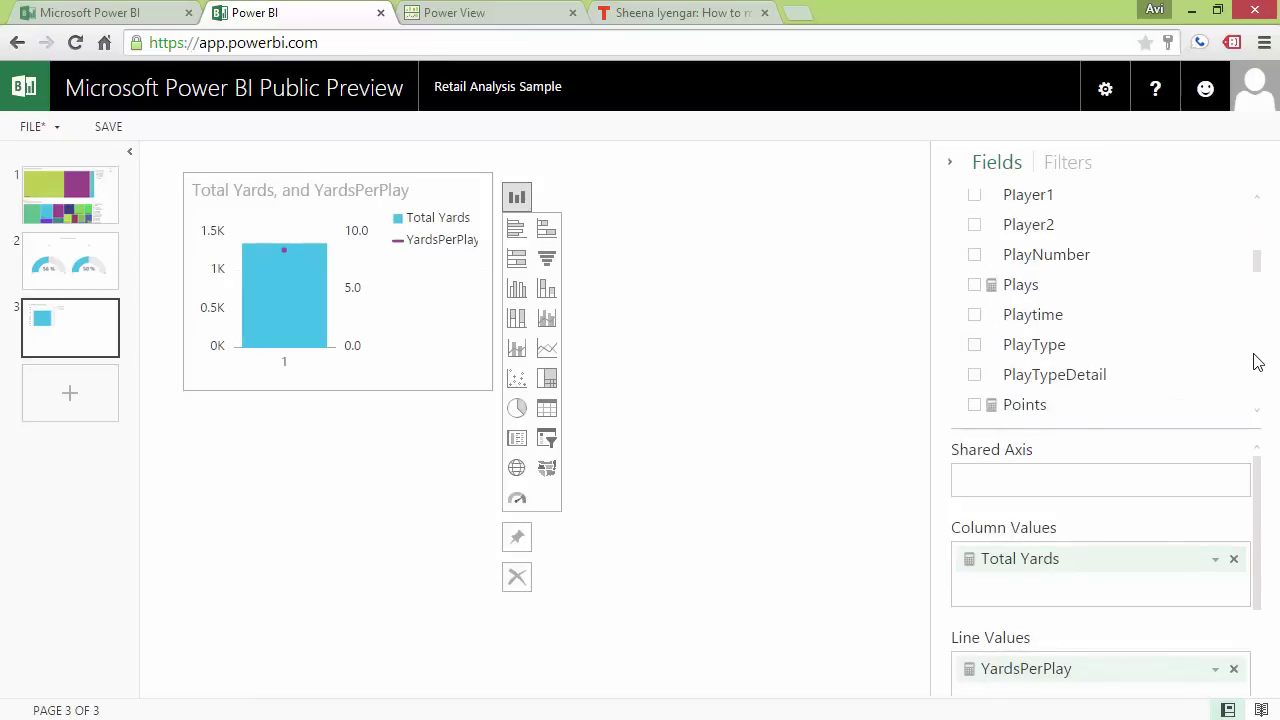
{"action": "left_click", "coordinate": [975, 236]}
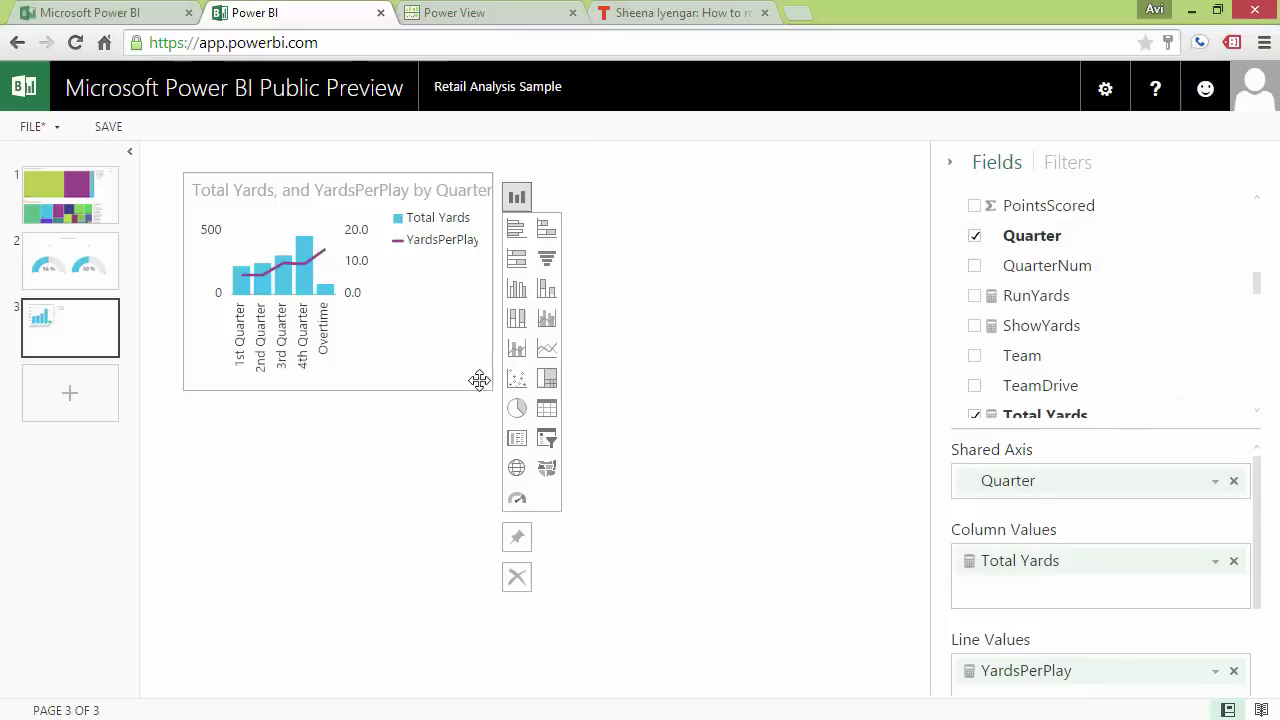
{"action": "left_click_drag", "start_coordinate": [489, 391], "coordinate": [795, 695]}
Step: Add a compact Team slicer with GB and SEA beside the combo chart
{"action": "left_click_drag", "start_coordinate": [1020, 355], "coordinate": [860, 260]}
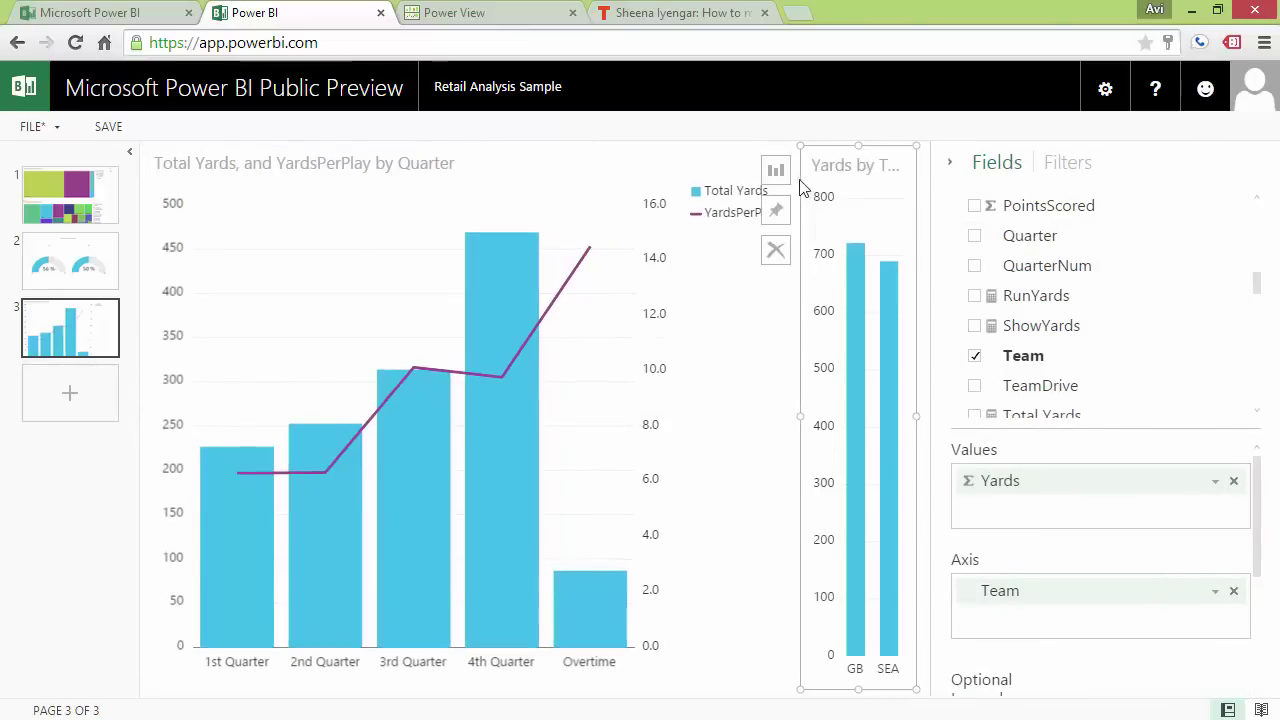
{"action": "left_click", "coordinate": [776, 170]}
{"action": "left_click", "coordinate": [776, 412]}
{"action": "left_click_drag", "start_coordinate": [914, 690], "coordinate": [914, 228]}
{"action": "left_click", "coordinate": [714, 240]}
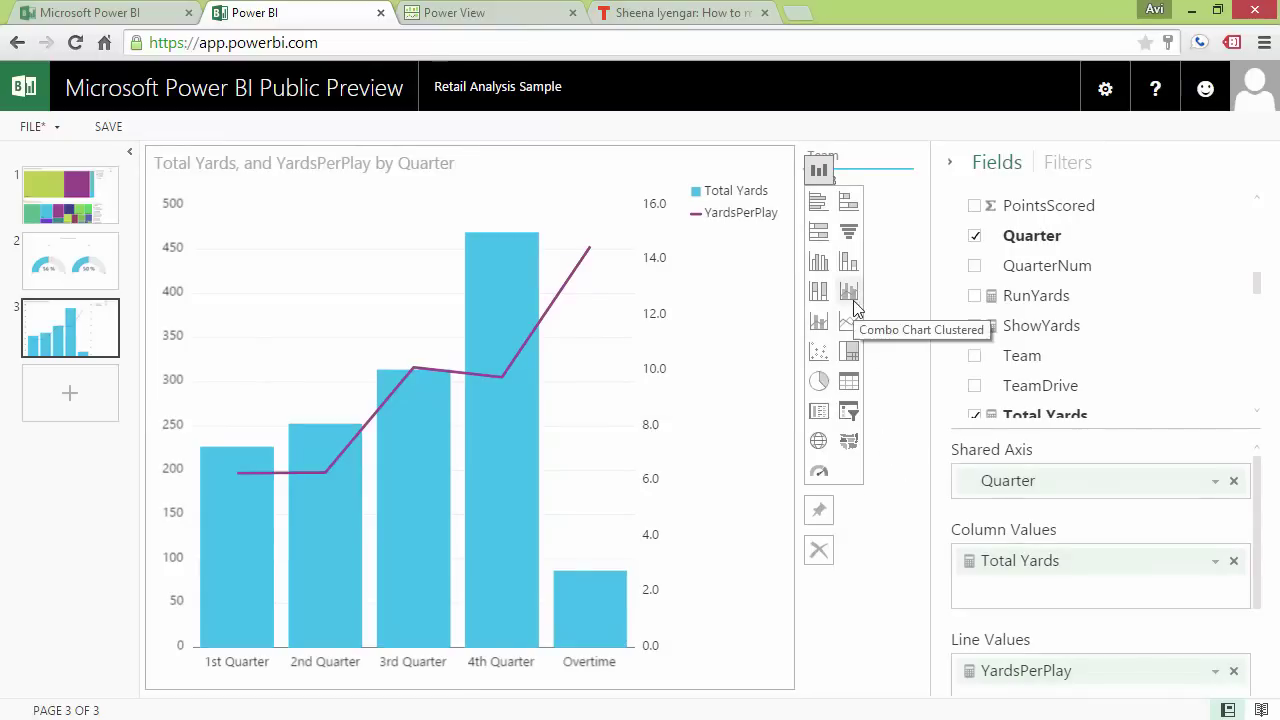
{"action": "left_click", "coordinate": [892, 370]}
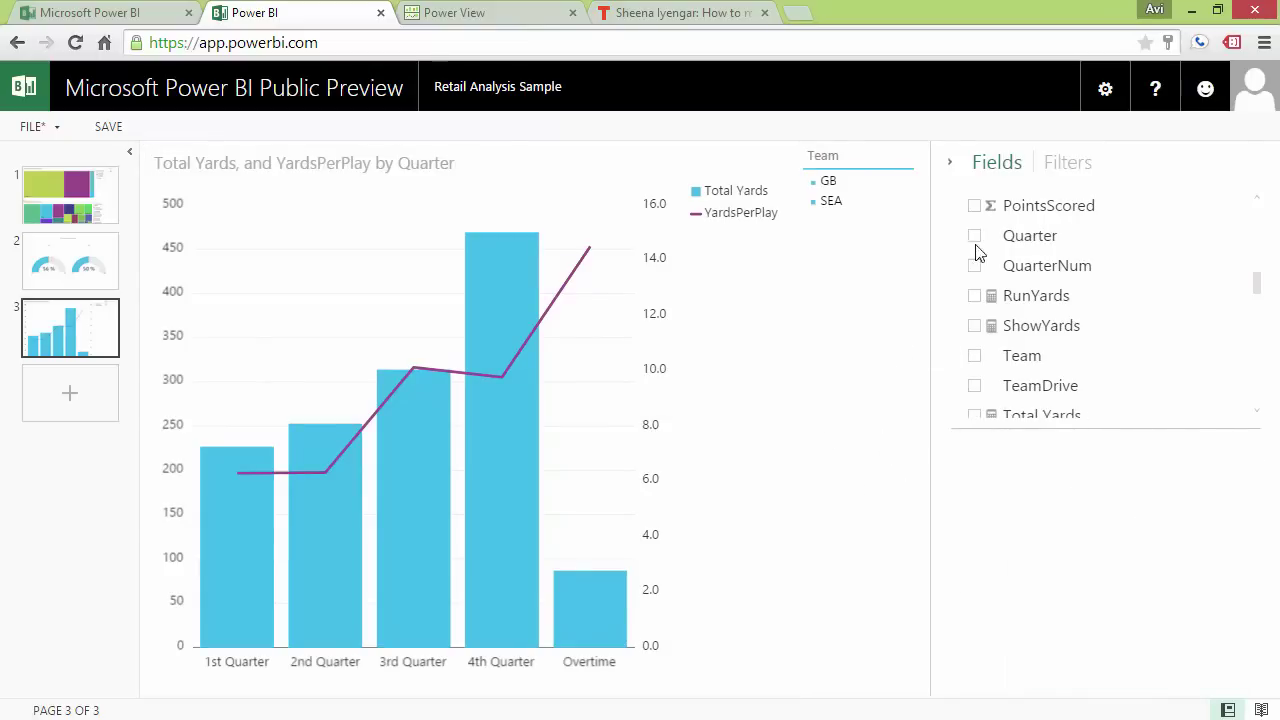
Step: Show page 3 in reading view and slice the combo chart to team GB
{"action": "left_click", "coordinate": [950, 162]}
{"action": "left_click", "coordinate": [1228, 710]}
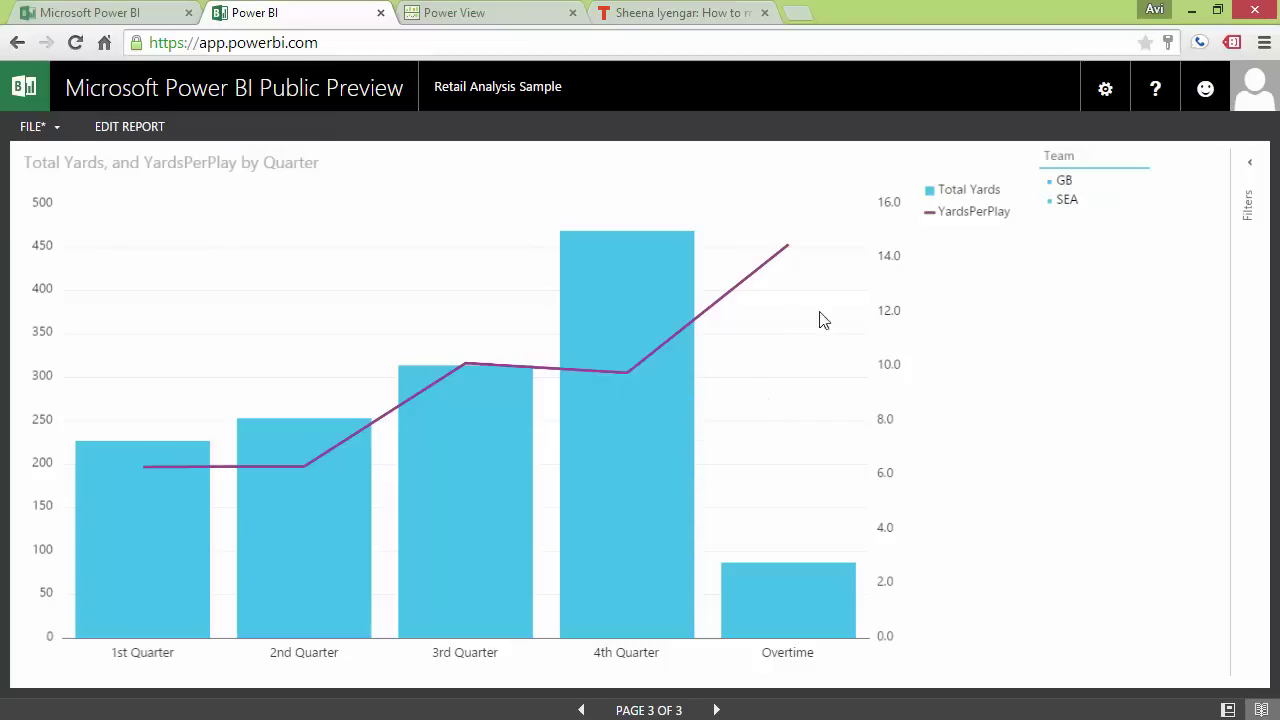
{"action": "left_click", "coordinate": [1065, 181]}
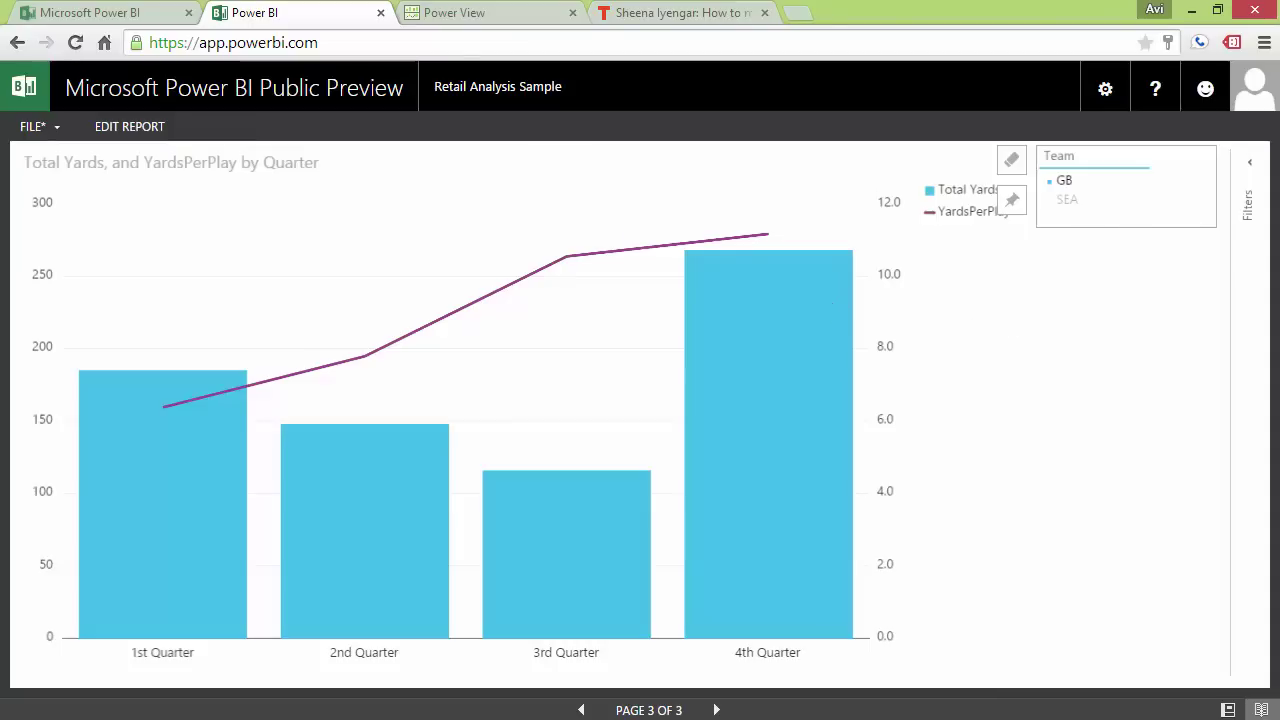
Step: Return to editing view and check which PlayType filter is applied to the treemaps on page 1
{"action": "left_click", "coordinate": [1249, 171]}
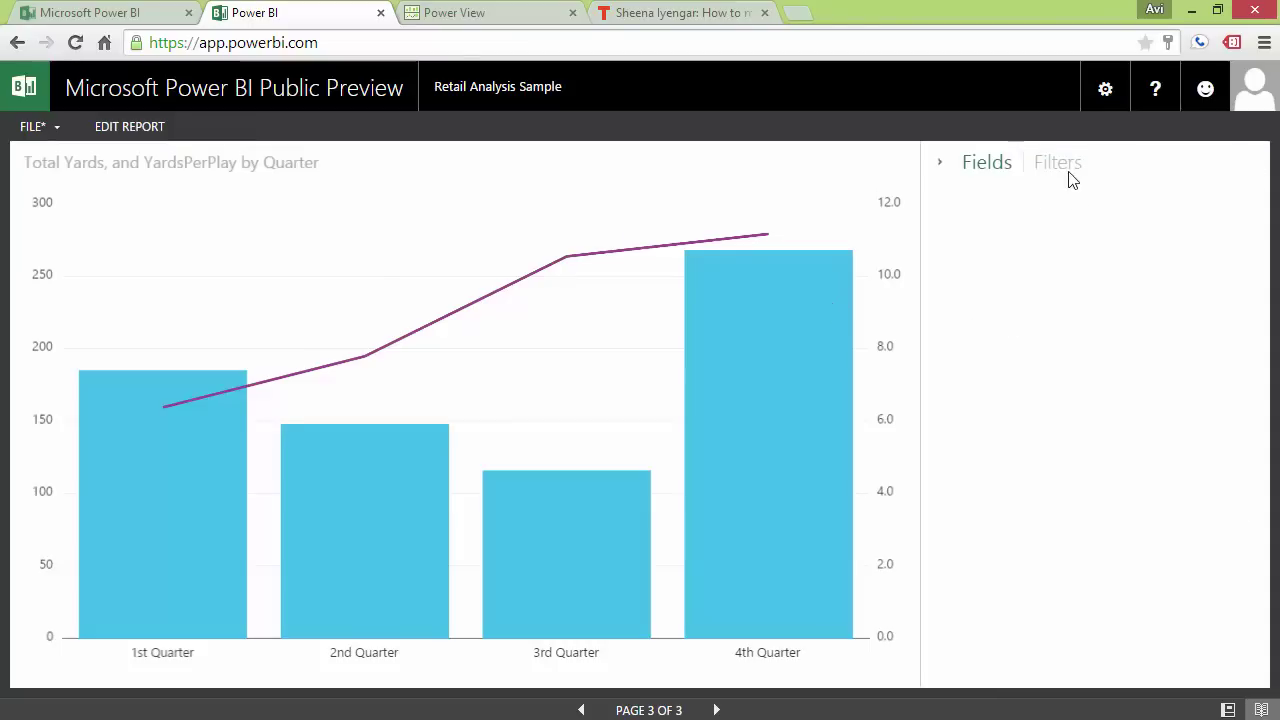
{"action": "left_click", "coordinate": [1074, 170]}
{"action": "left_click", "coordinate": [938, 166]}
{"action": "left_click", "coordinate": [1228, 709]}
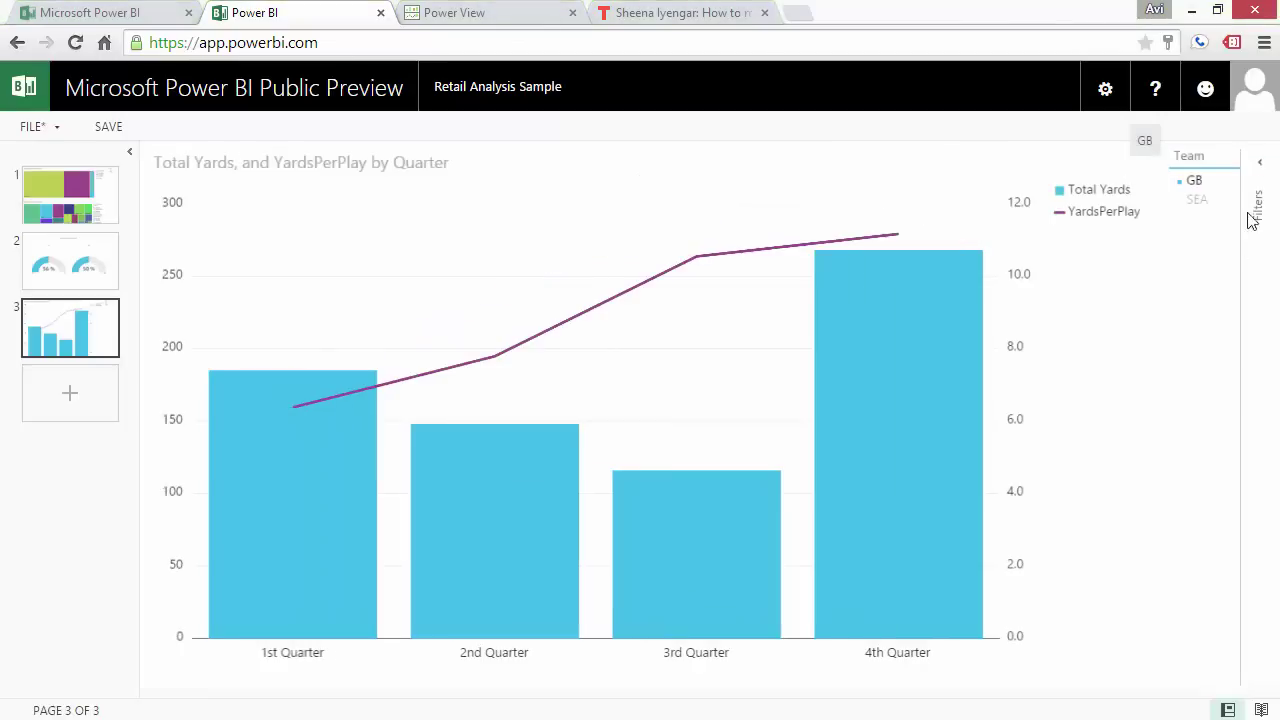
{"action": "left_click", "coordinate": [1068, 164]}
{"action": "left_click", "coordinate": [995, 162]}
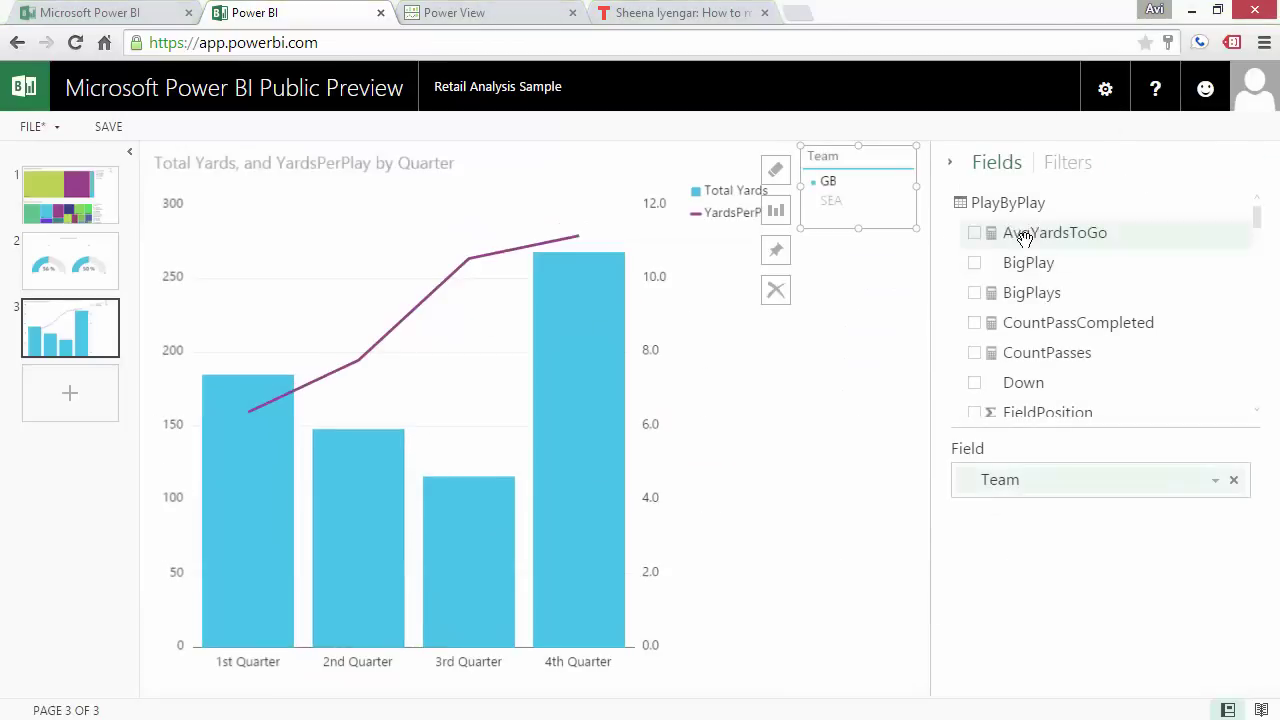
{"action": "left_click", "coordinate": [1257, 374]}
{"action": "left_click", "coordinate": [100, 195]}
{"action": "left_click", "coordinate": [1068, 164]}
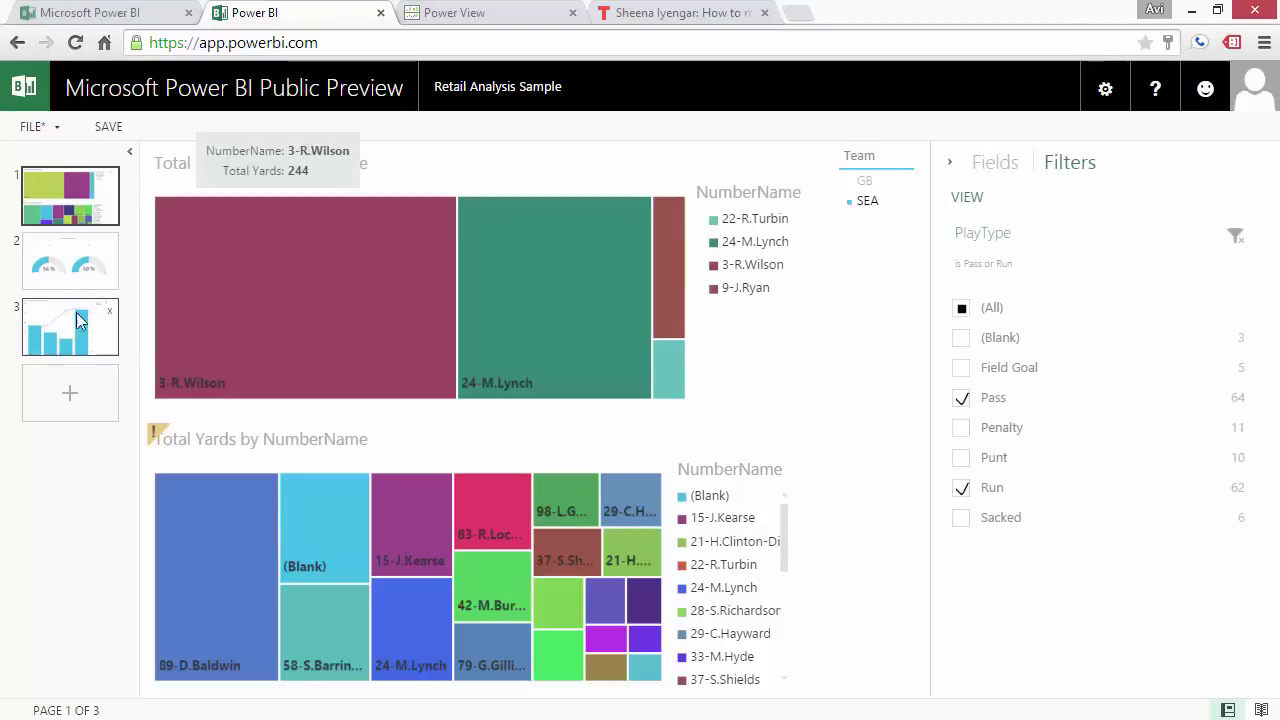
Step: Filter page 3 by PlayType to include only Pass and Run plays
{"action": "left_click", "coordinate": [70, 327]}
{"action": "left_click", "coordinate": [997, 164]}
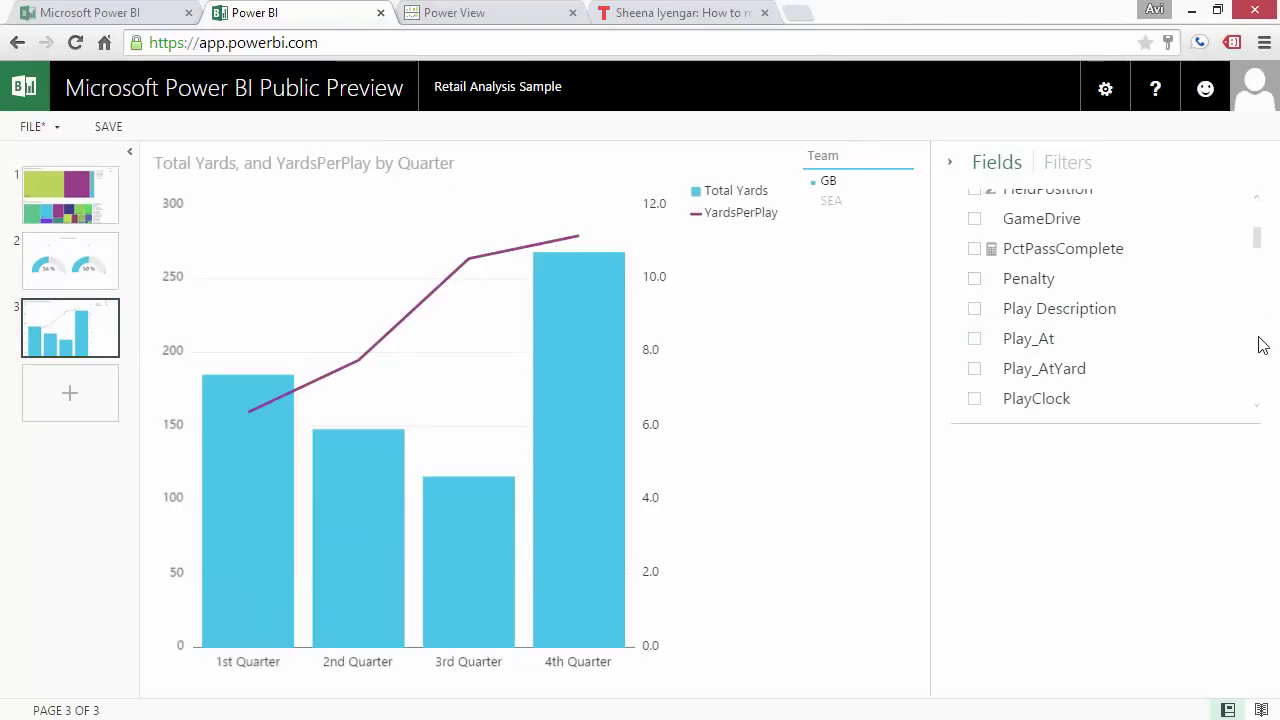
{"action": "scroll", "coordinate": [1211, 331], "scroll_direction": "down", "scroll_amount": 3}
{"action": "left_click", "coordinate": [1066, 163]}
{"action": "left_click", "coordinate": [961, 397]}
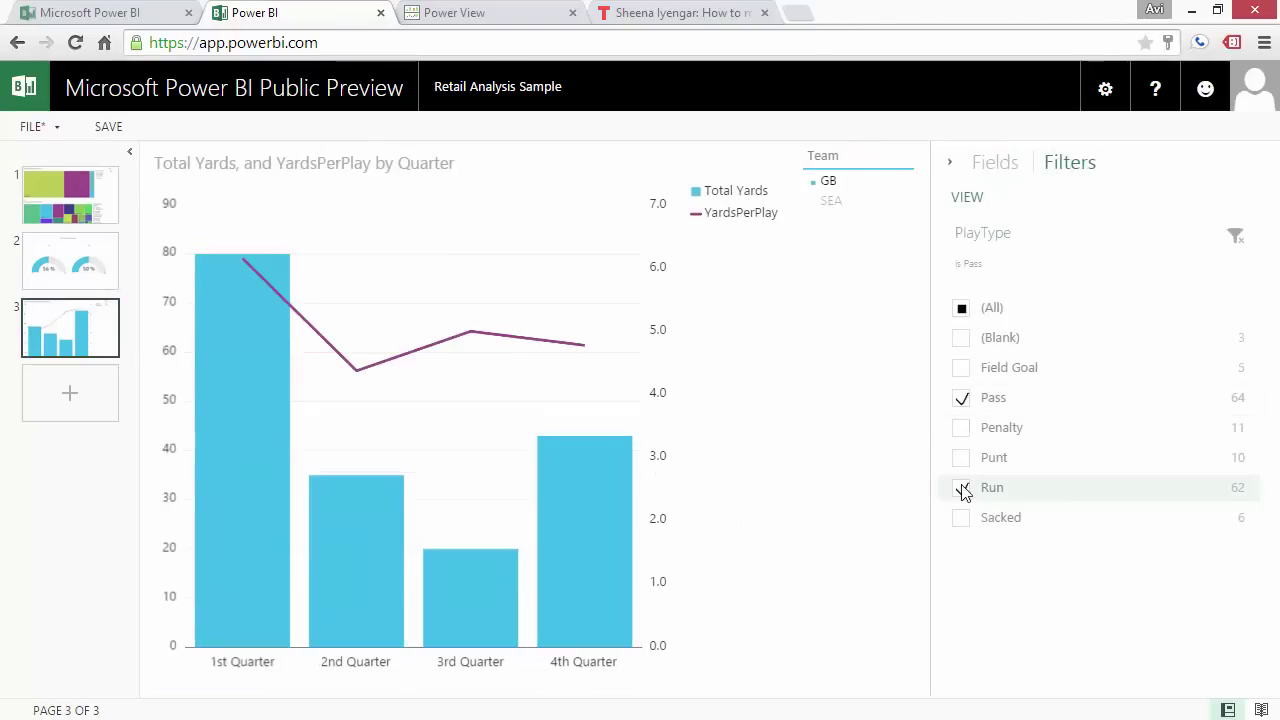
{"action": "left_click", "coordinate": [962, 489]}
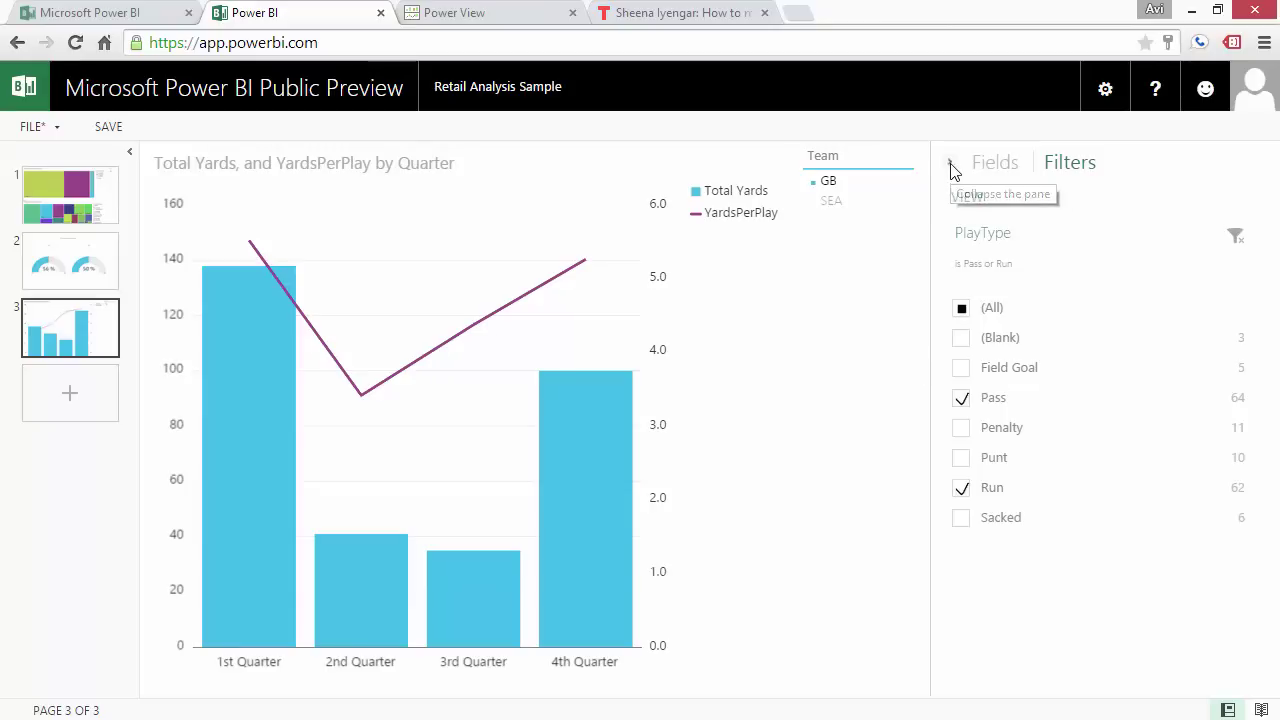
Step: Display the filtered page 3 in reading view and switch its Team slicer to SEA
{"action": "left_click", "coordinate": [951, 166]}
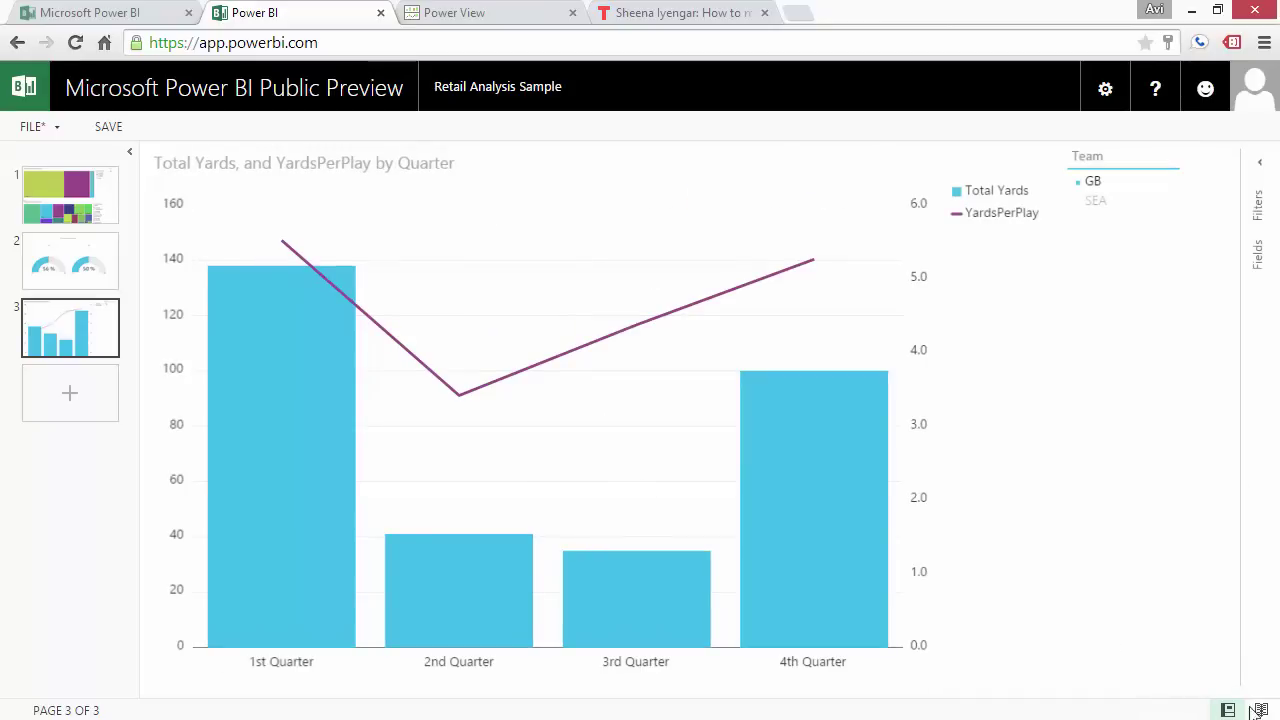
{"action": "left_click", "coordinate": [1258, 710]}
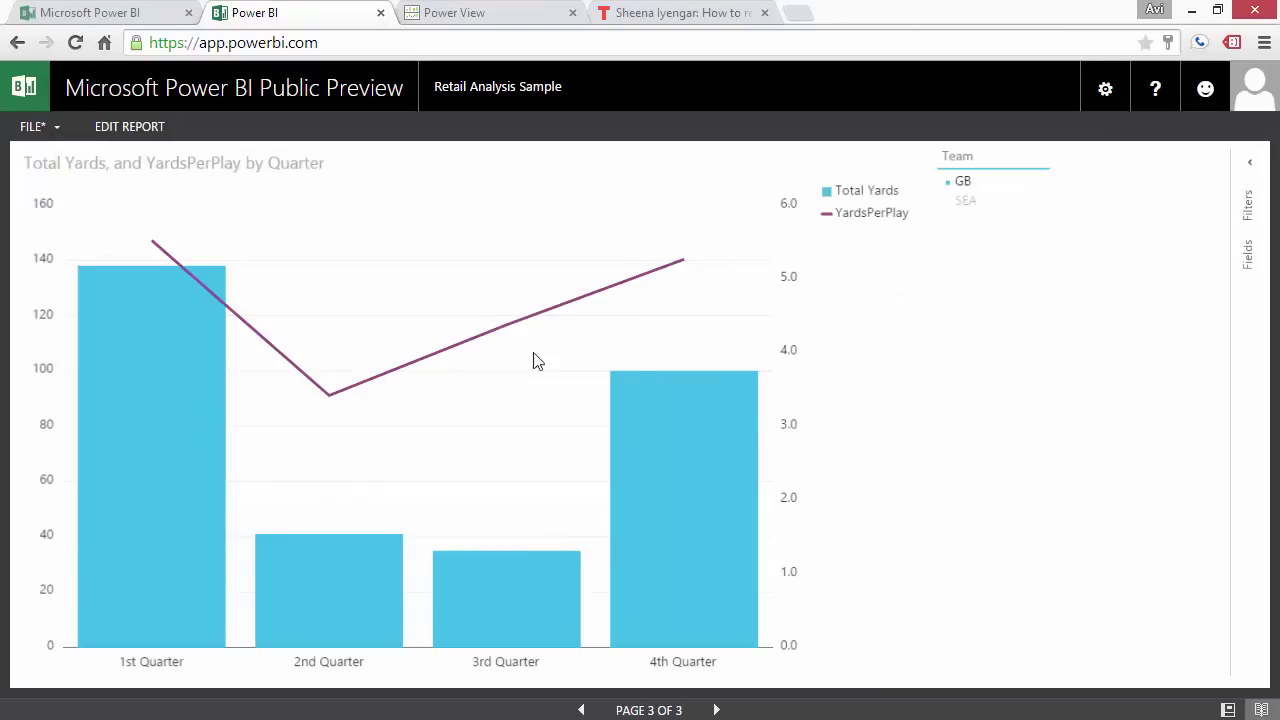
{"action": "mouse_move", "coordinate": [197, 284]}
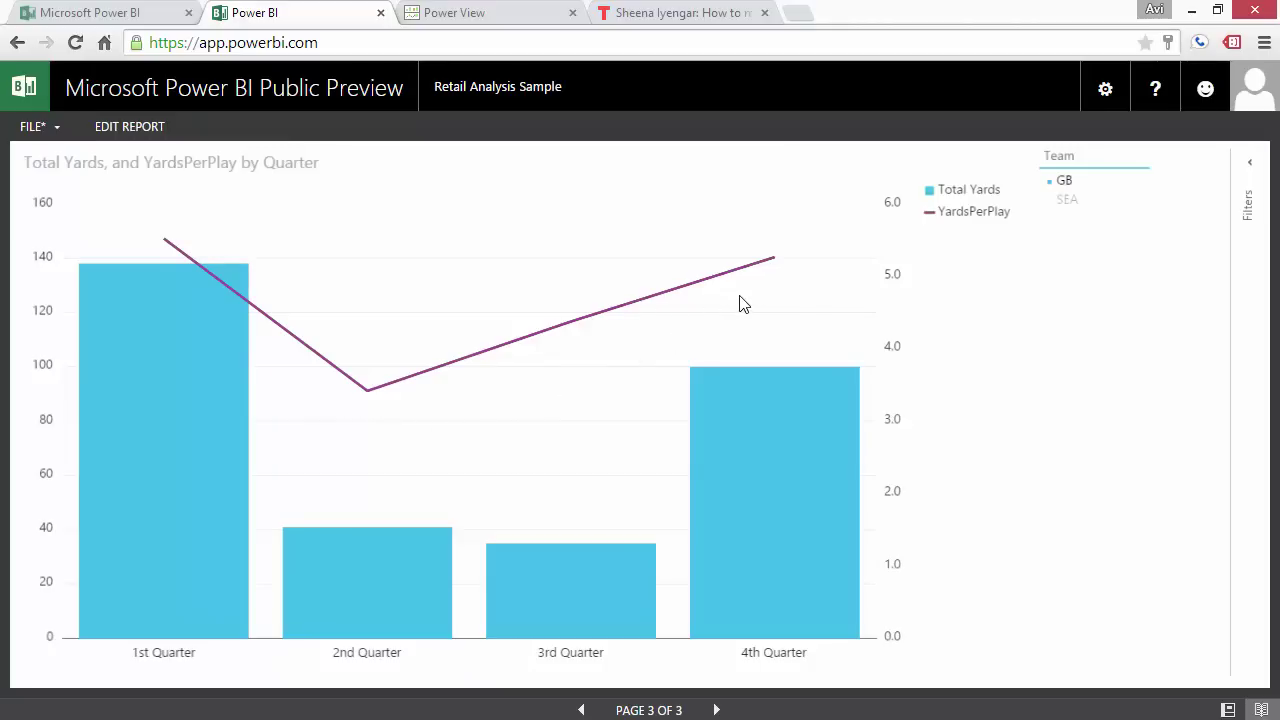
{"action": "left_click", "coordinate": [1070, 204]}
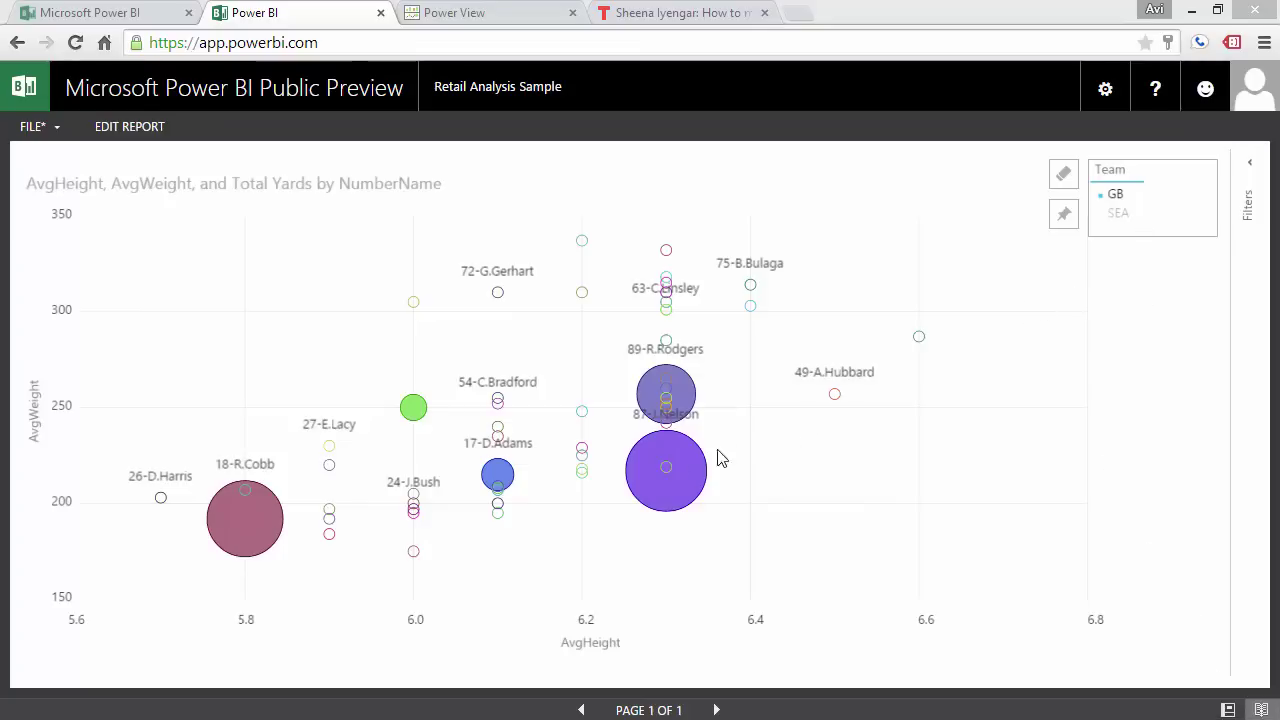
Step: Examine the large Total Yards bubbles in the AvgHeight and AvgWeight scatter chart for team GB, then for team SEA
{"action": "mouse_move", "coordinate": [247, 524]}
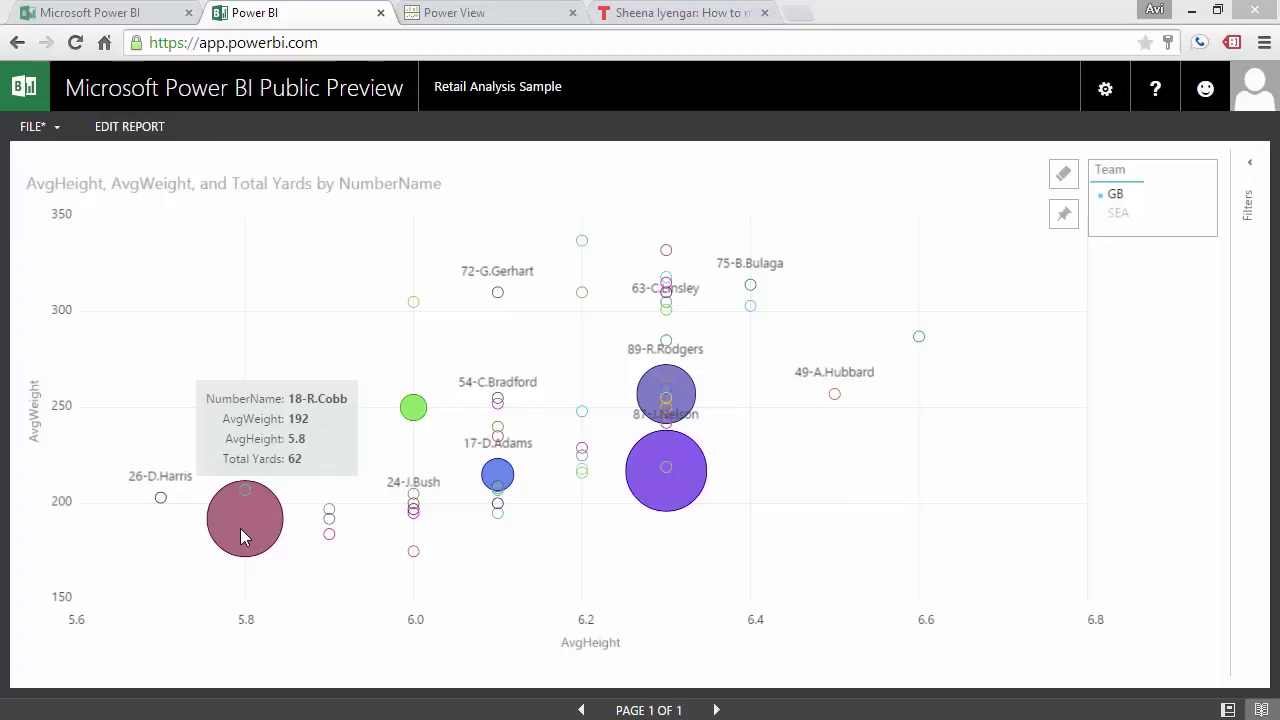
{"action": "mouse_move", "coordinate": [684, 492]}
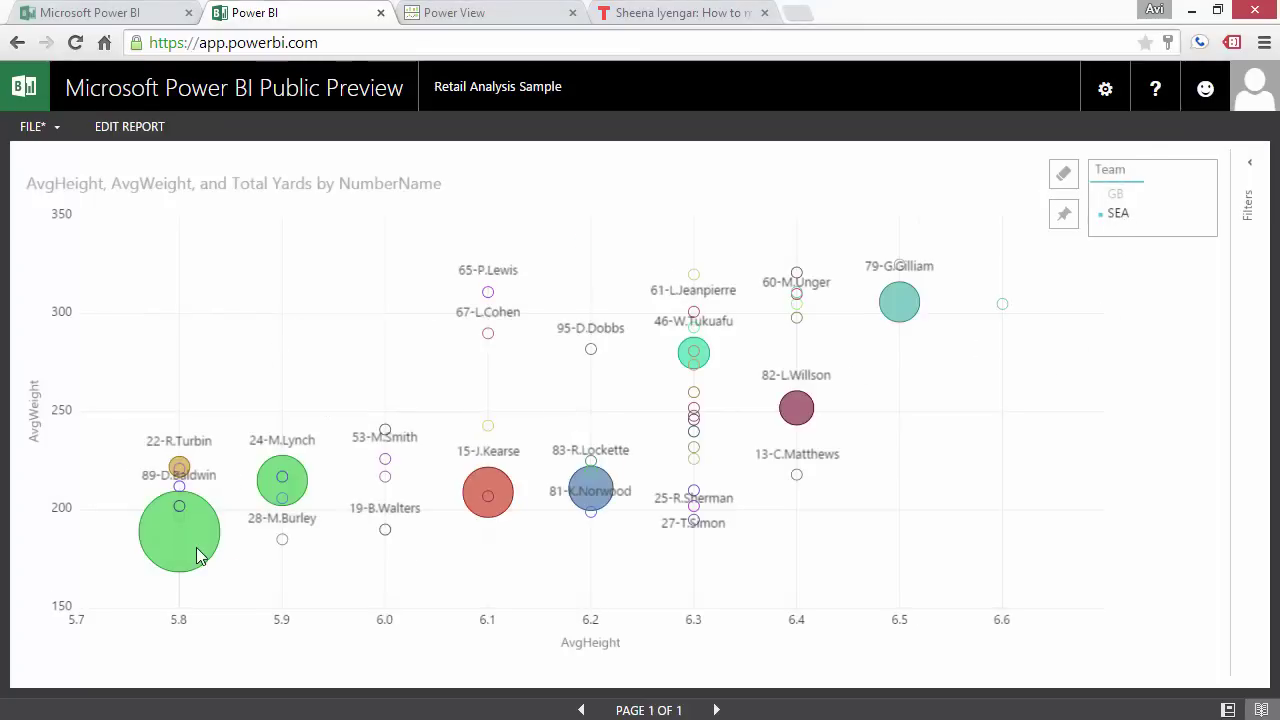
{"action": "mouse_move", "coordinate": [195, 557]}
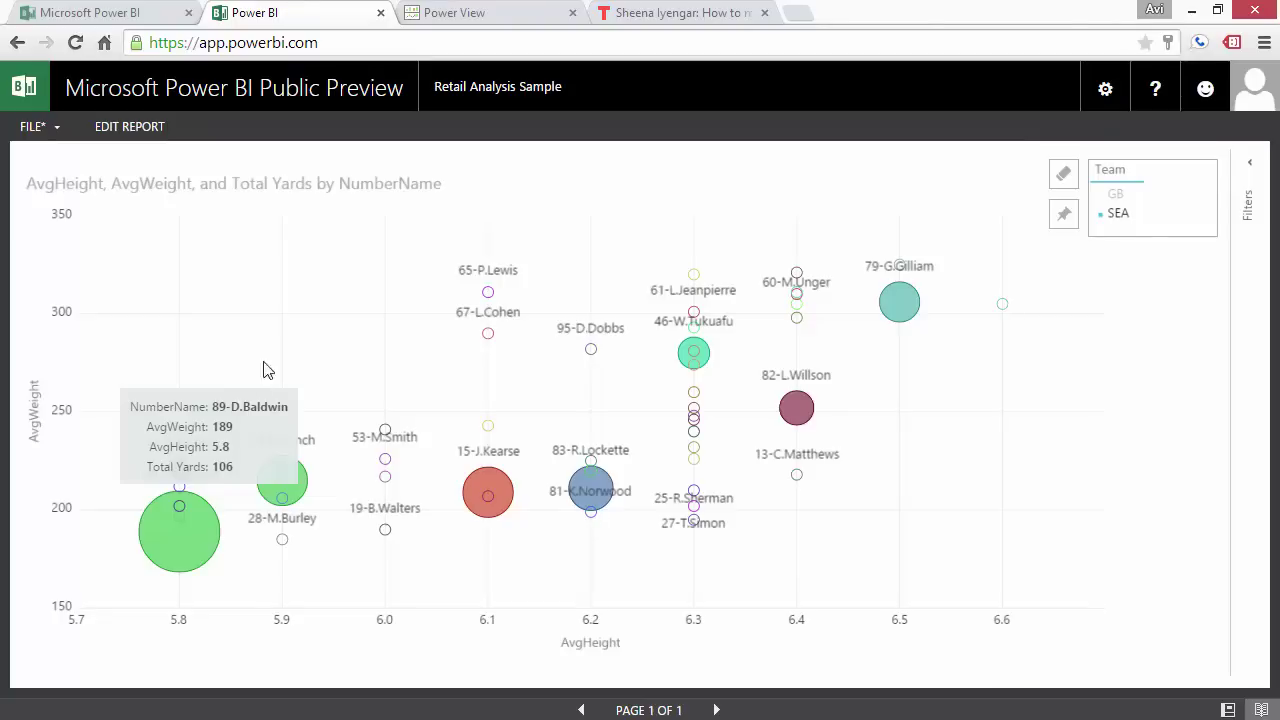
{"action": "mouse_move", "coordinate": [292, 485]}
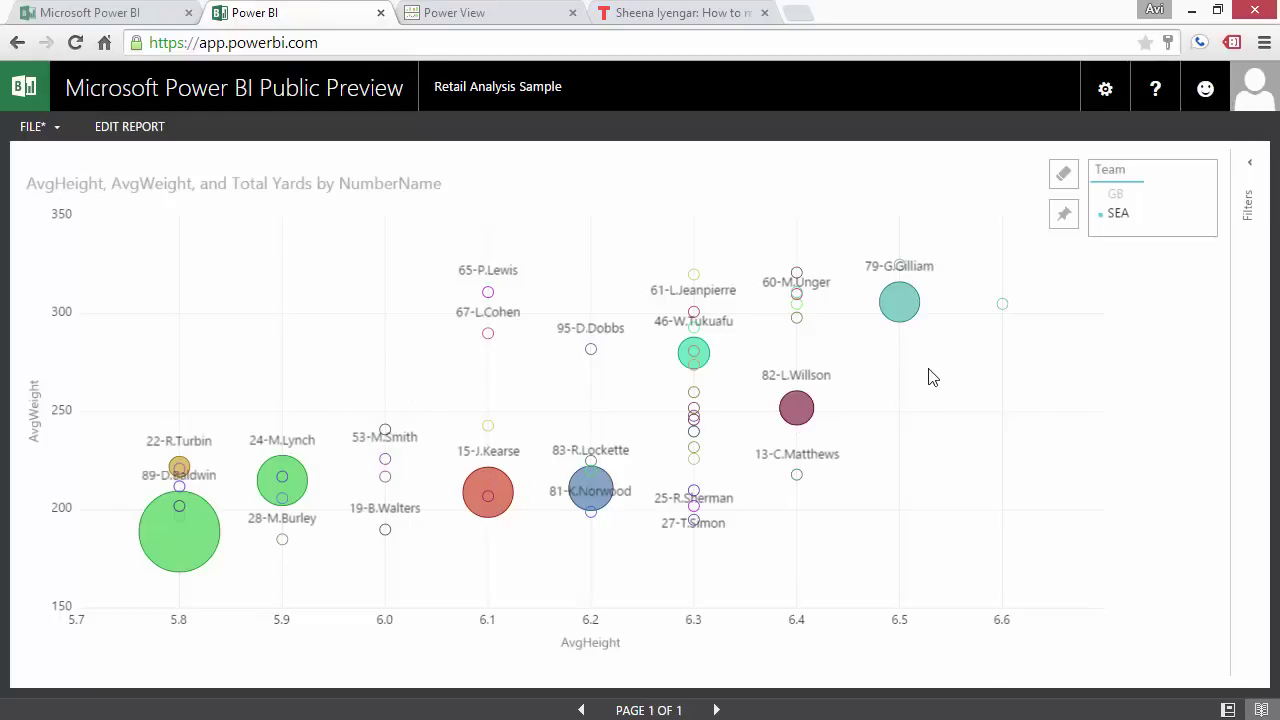
{"action": "mouse_move", "coordinate": [904, 312]}
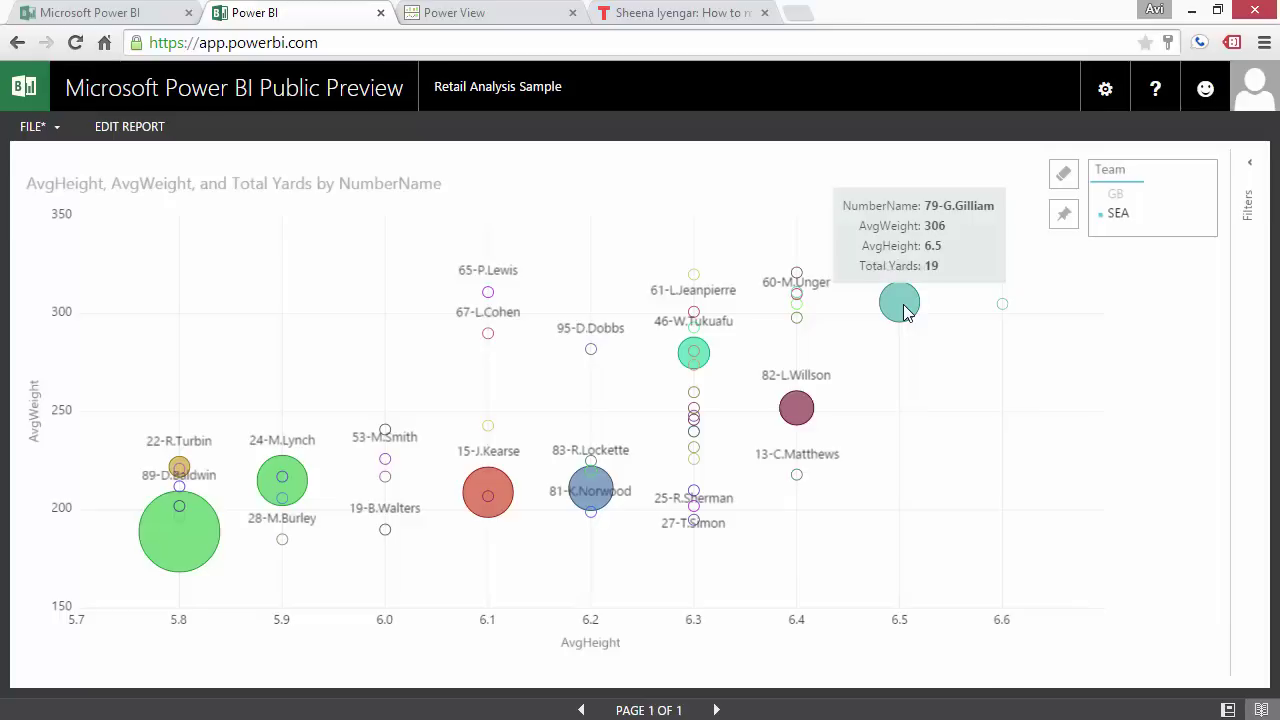